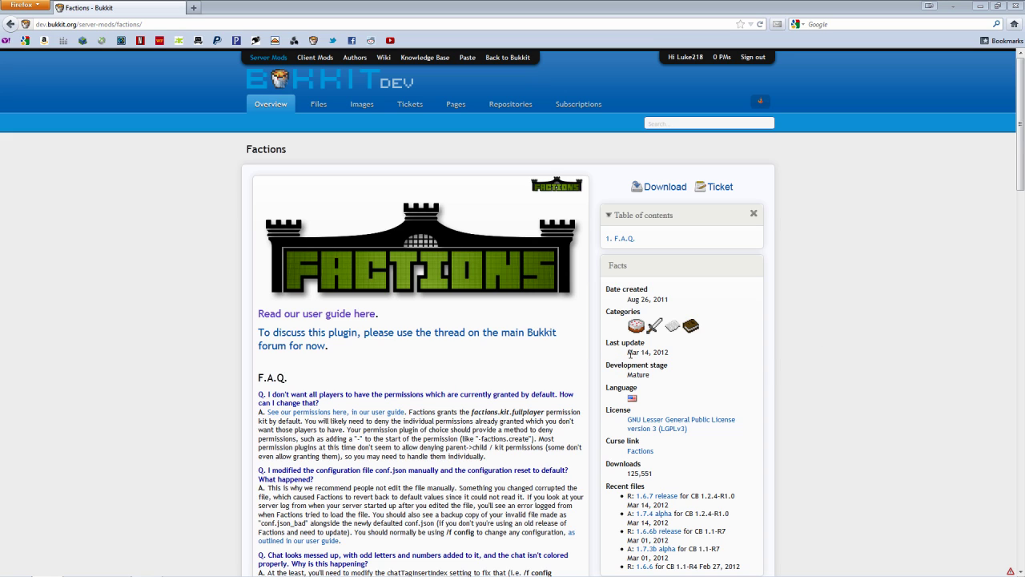
Save the Factions 1.6.7 release jar from BukkitDev, then minimize Firefox to the desktop
drag(627, 353, 656, 355)
click(687, 358)
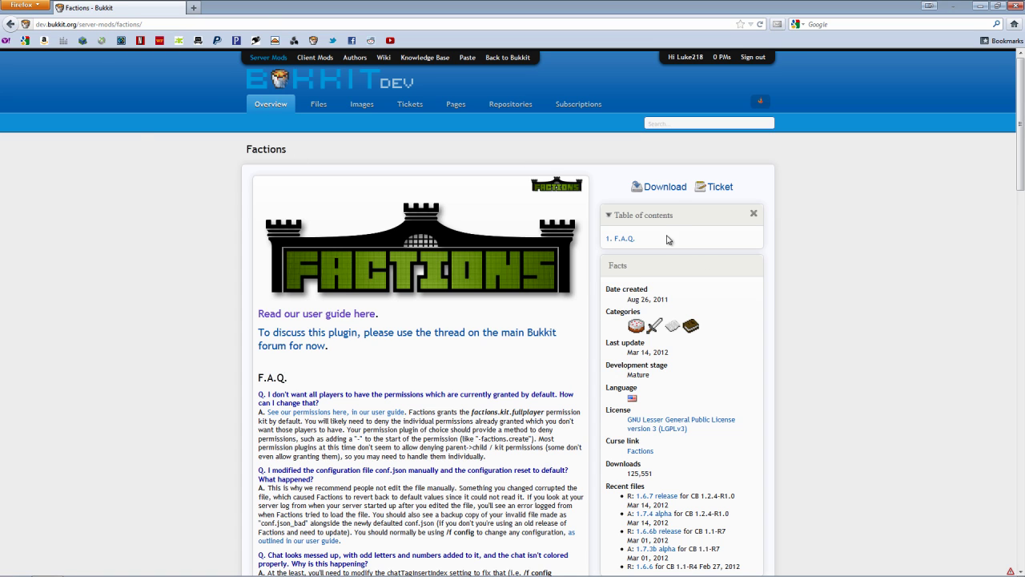
click(663, 189)
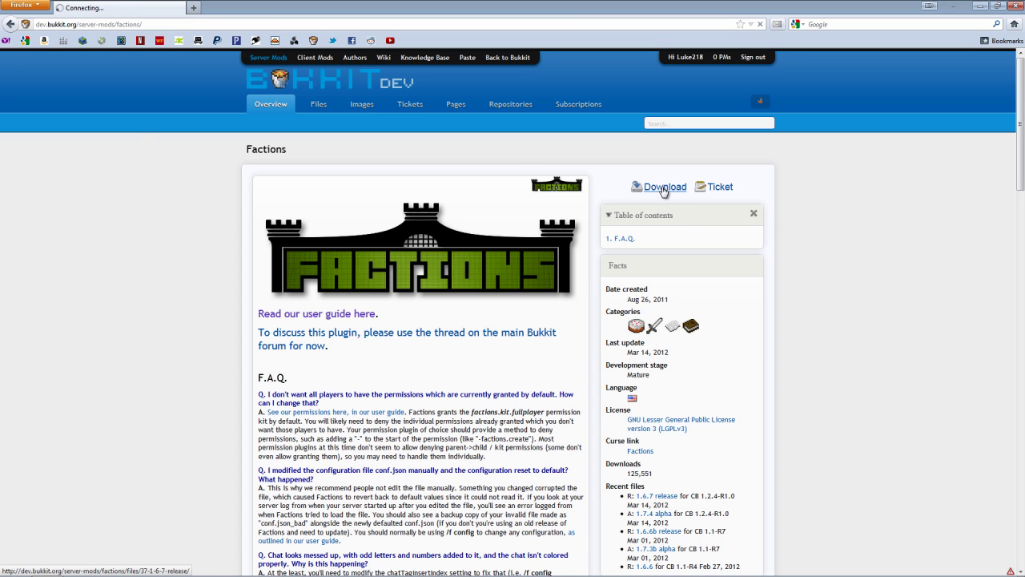
click(677, 172)
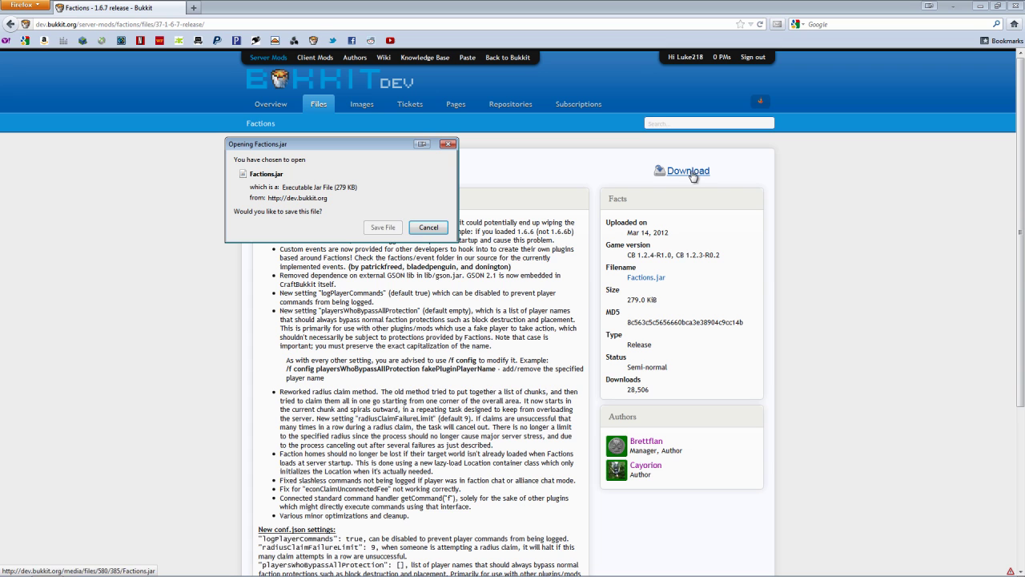
click(383, 228)
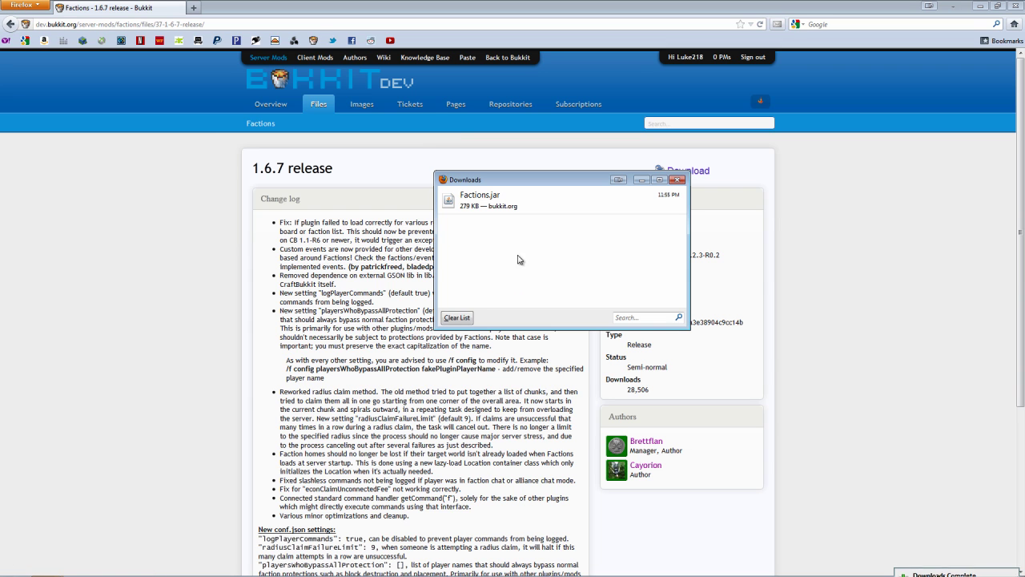
click(677, 179)
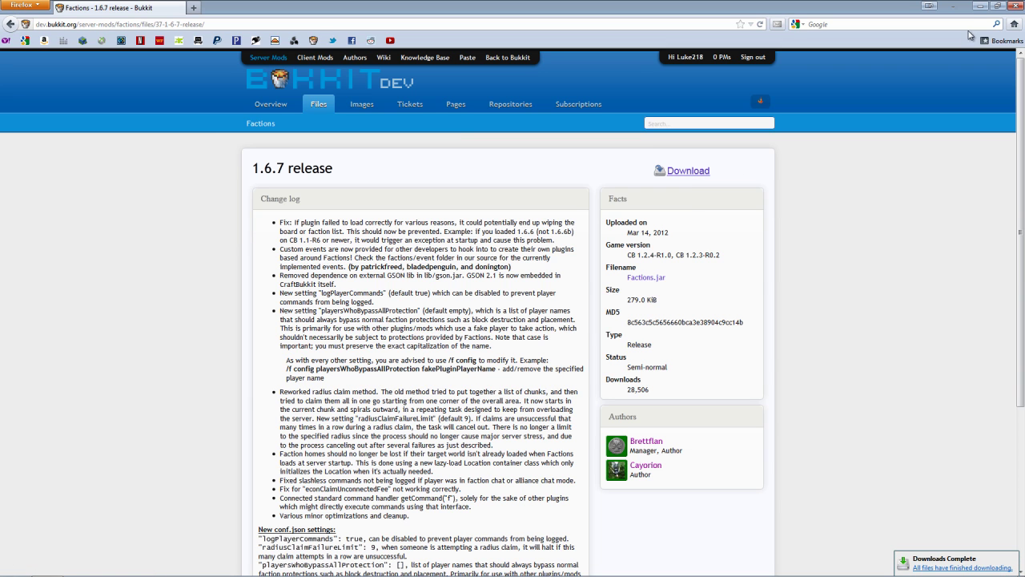
click(979, 6)
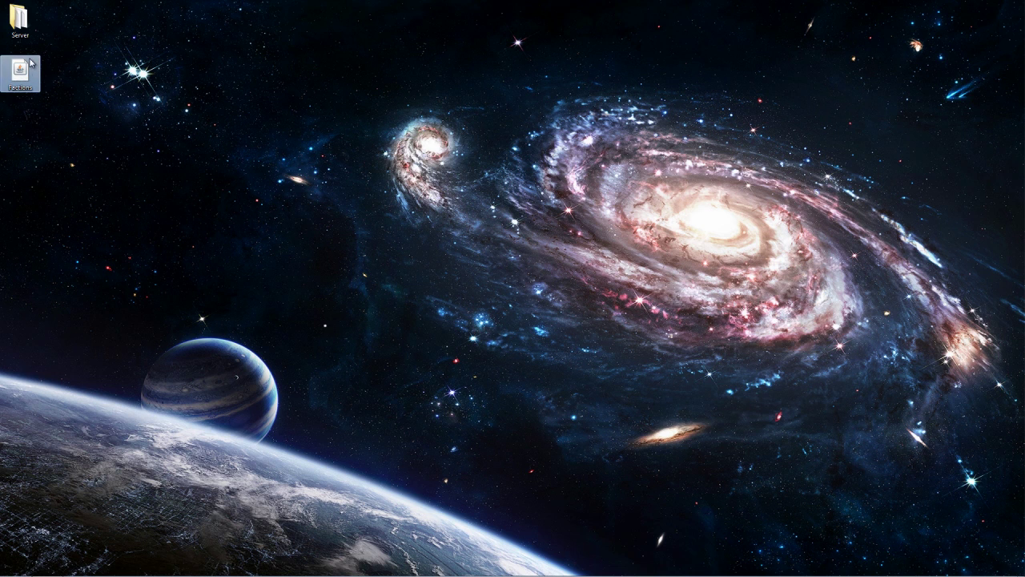
Move Factions.jar from the desktop into Server\plugins, then return to the Server folder
double_click(17, 20)
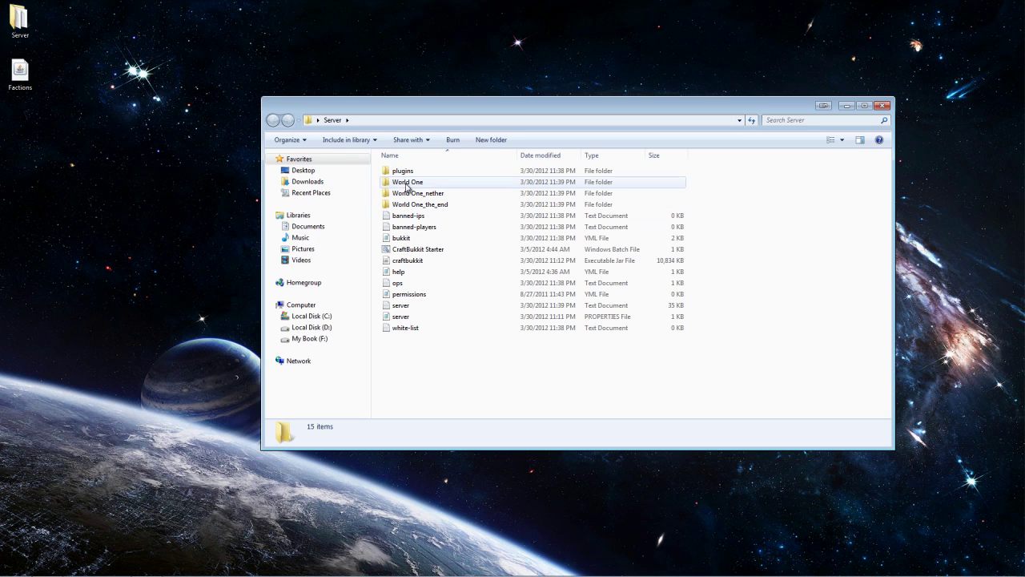
double_click(401, 172)
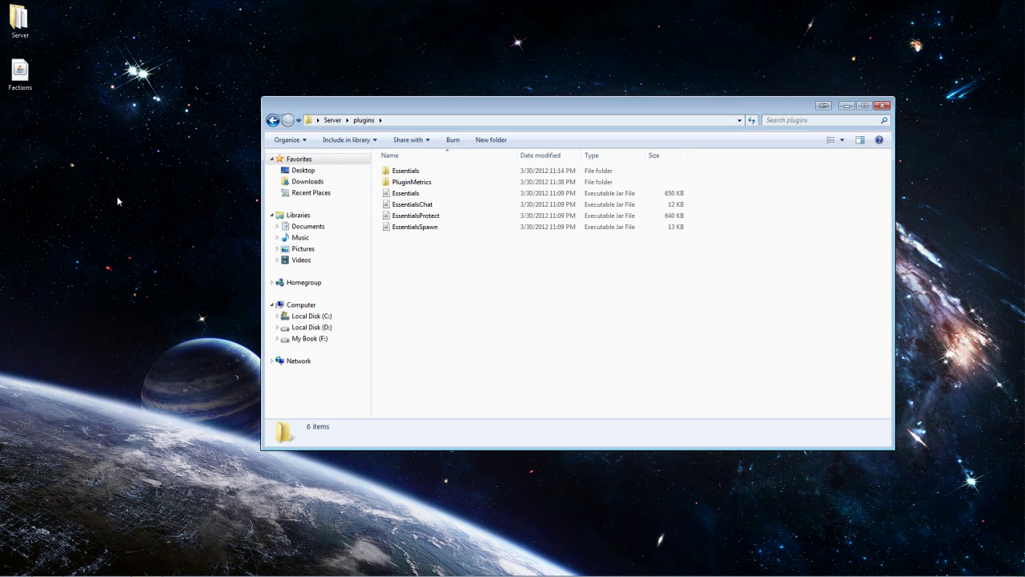
drag(20, 72, 485, 285)
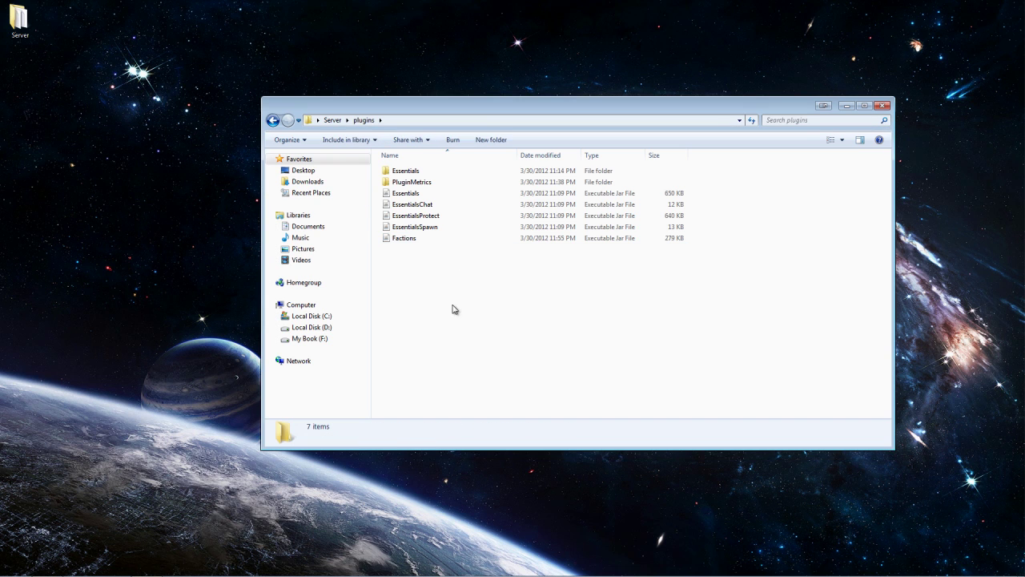
click(272, 120)
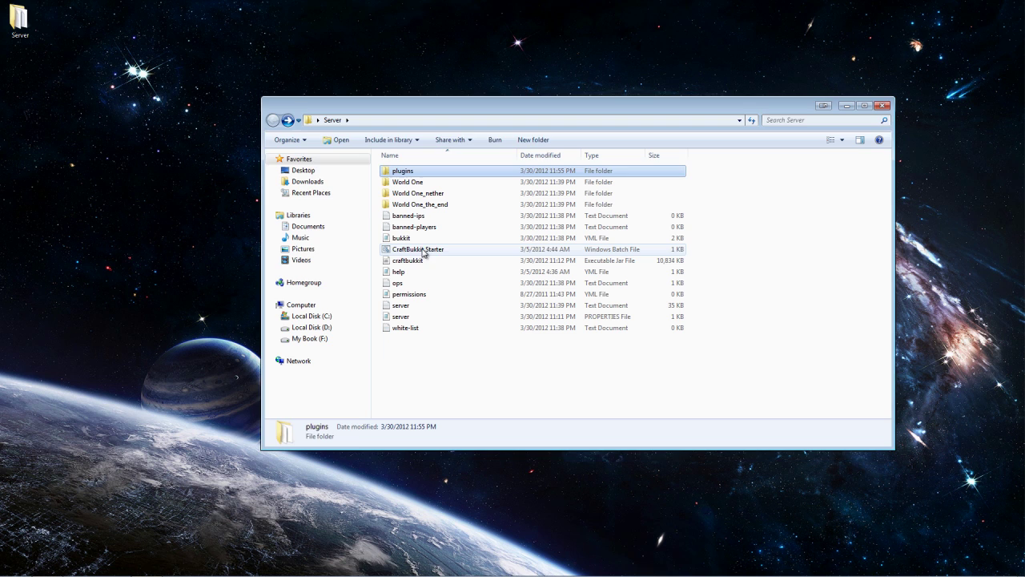
Start the server with CraftBukkit Starter, then shut it down with the stop command
click(419, 250)
double_click(420, 252)
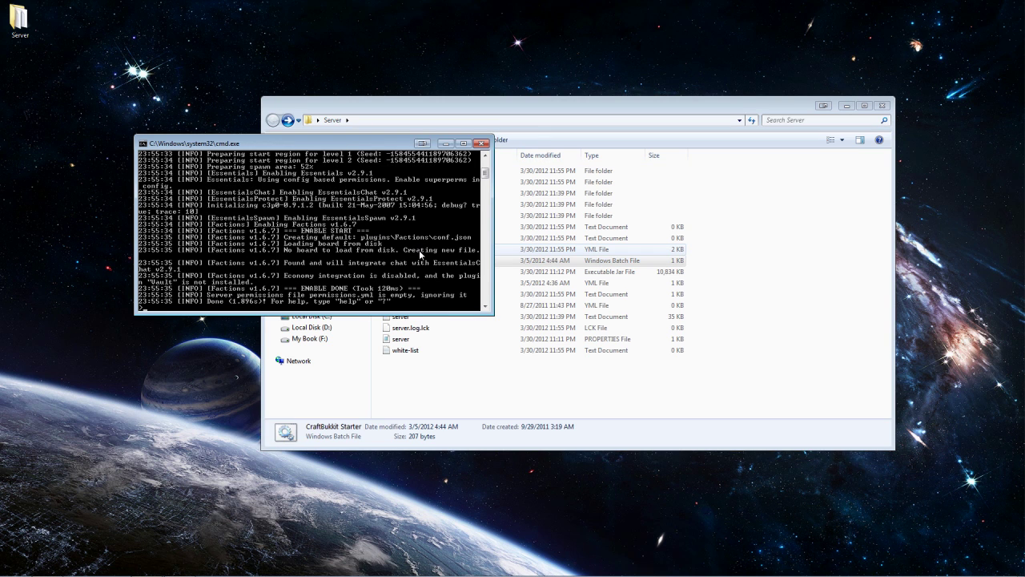
text(stop)
key(Return)
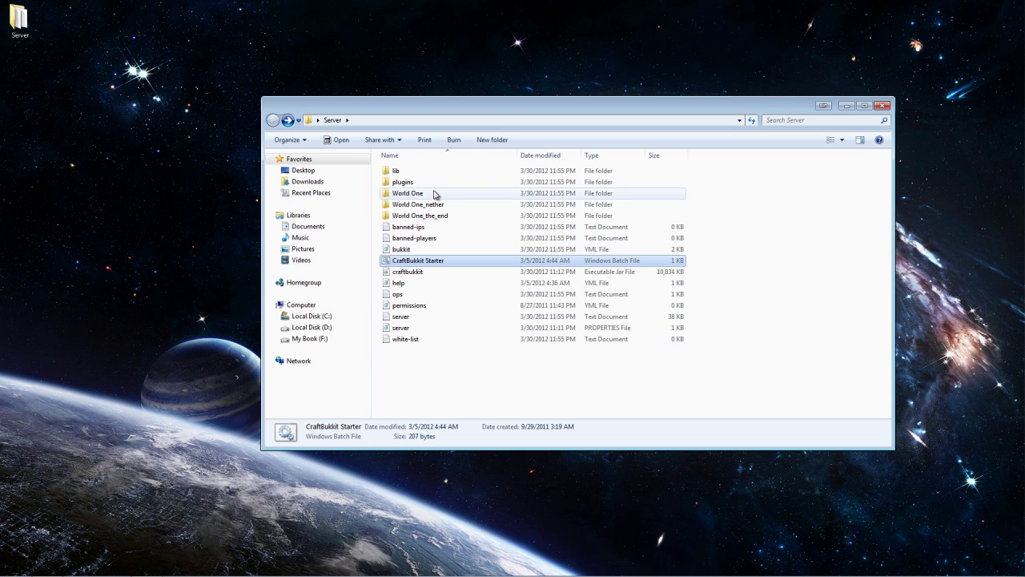
Delete the PluginMetrics folder from plugins and open the Factions folder
double_click(396, 176)
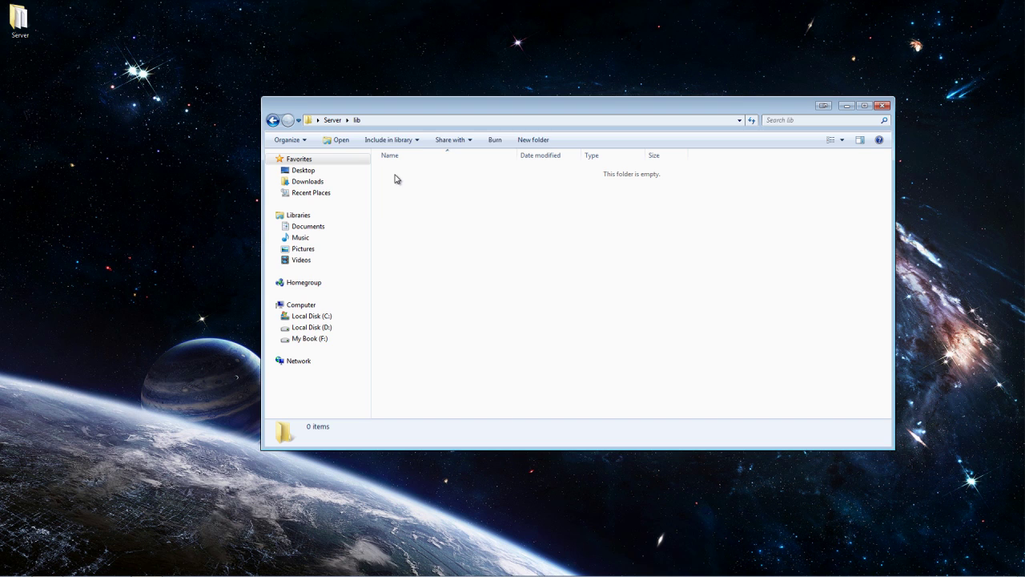
click(273, 120)
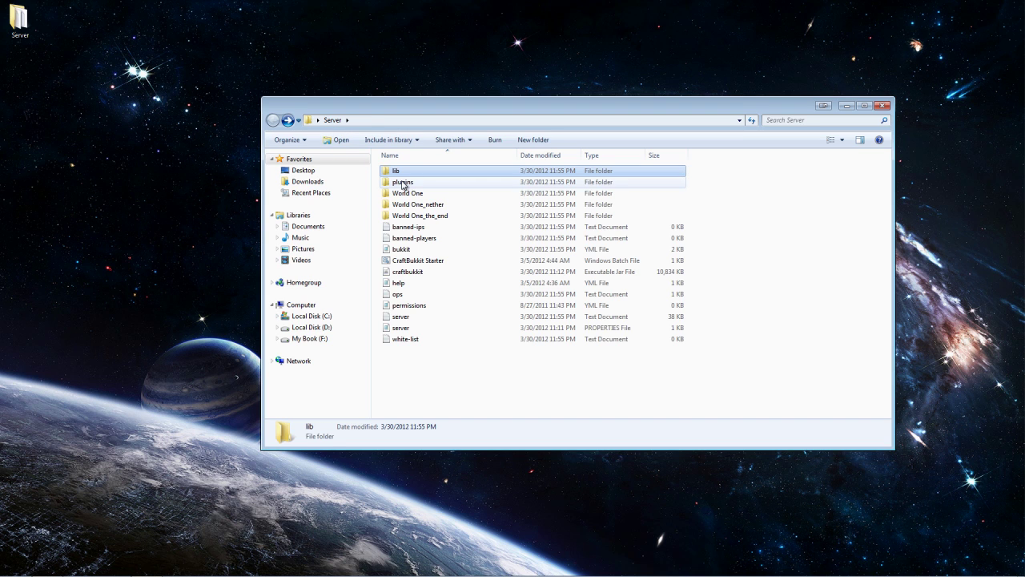
double_click(403, 182)
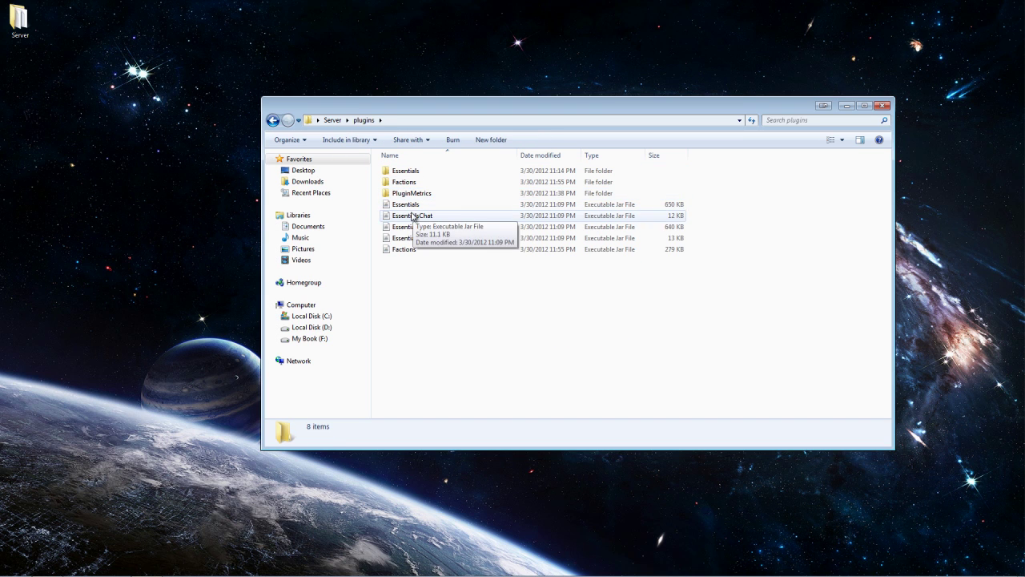
click(412, 196)
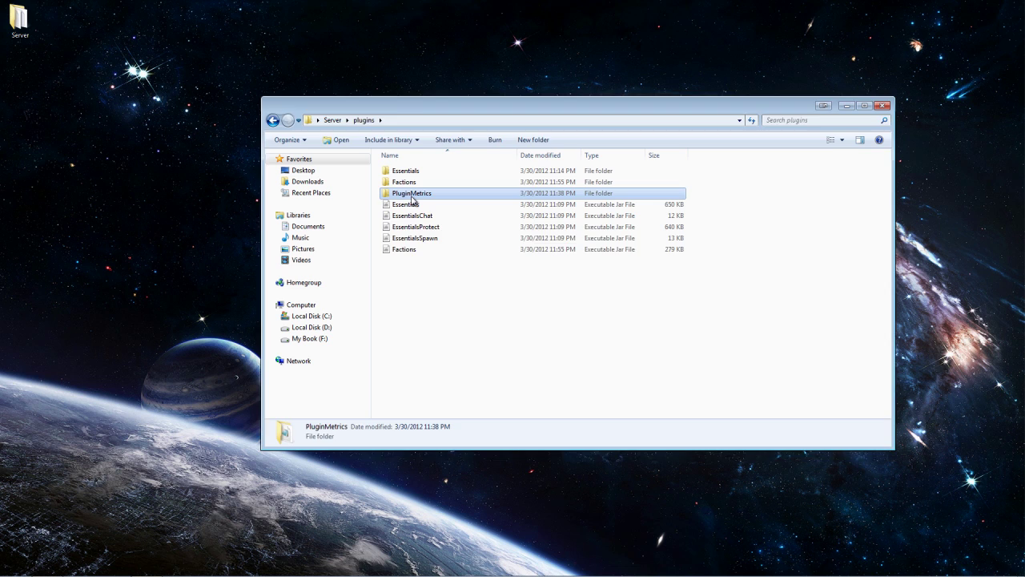
key(Delete)
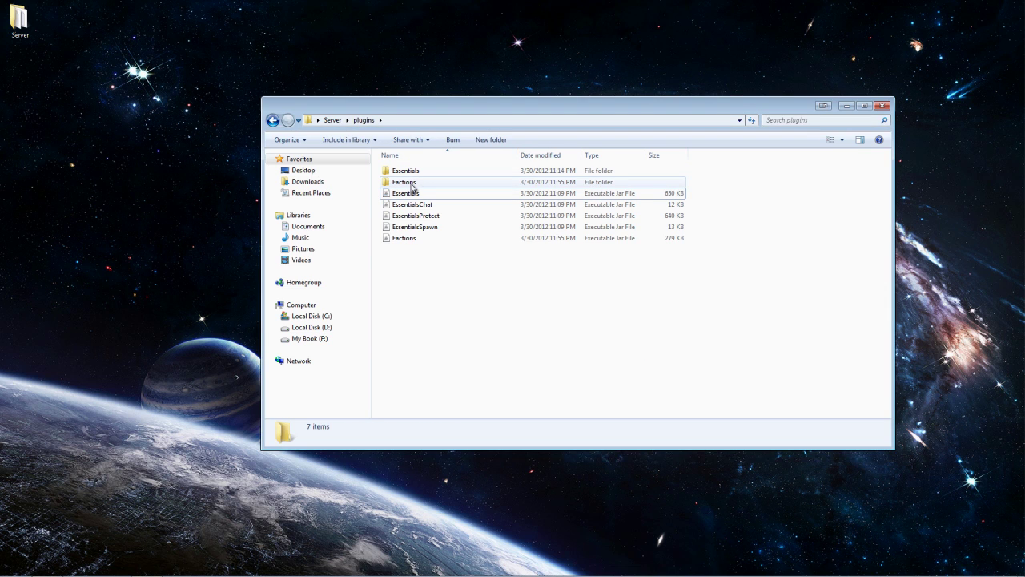
double_click(411, 185)
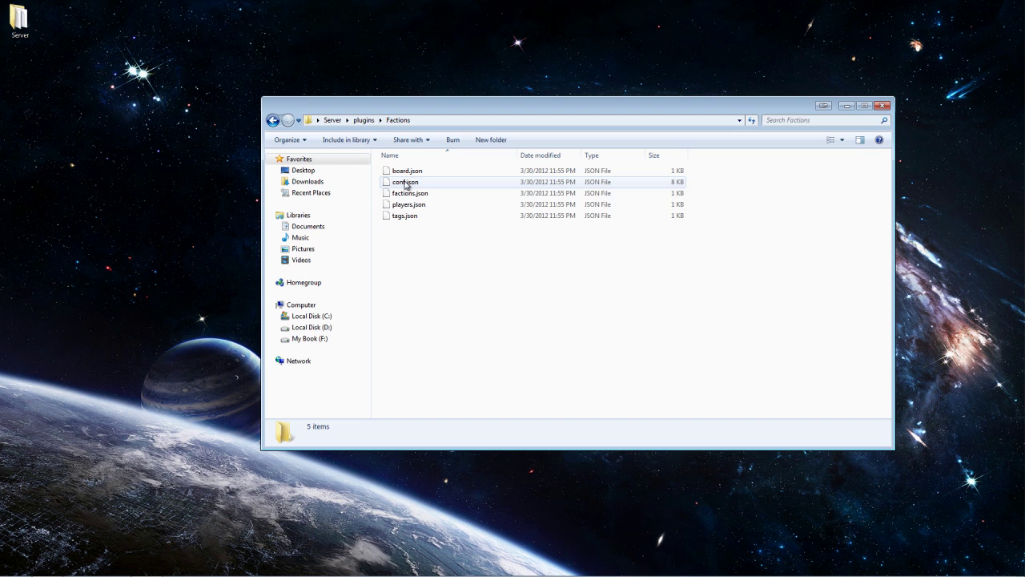
Open board.json and conf.json in Notepad++ to review them
right_click(405, 171)
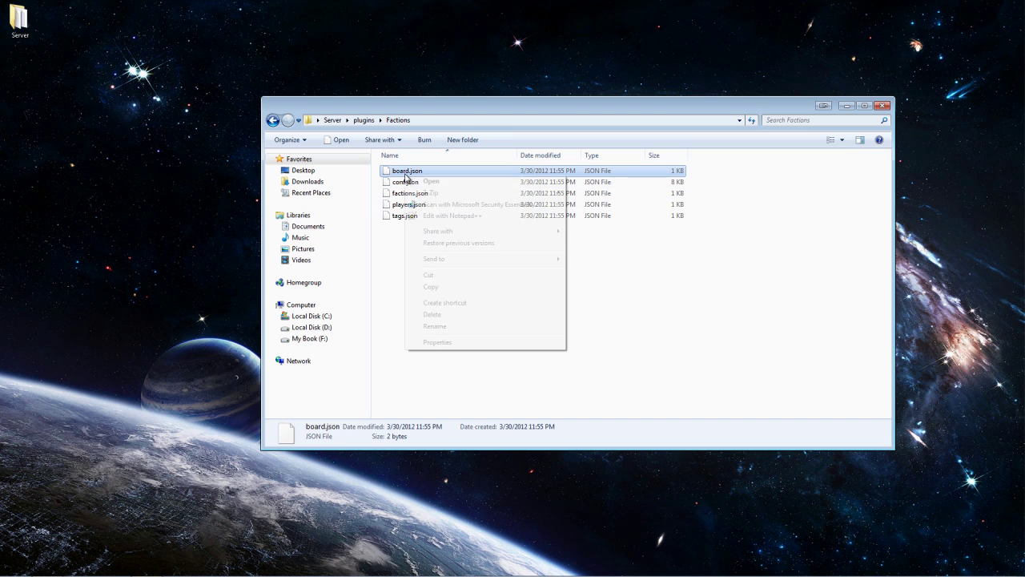
click(438, 216)
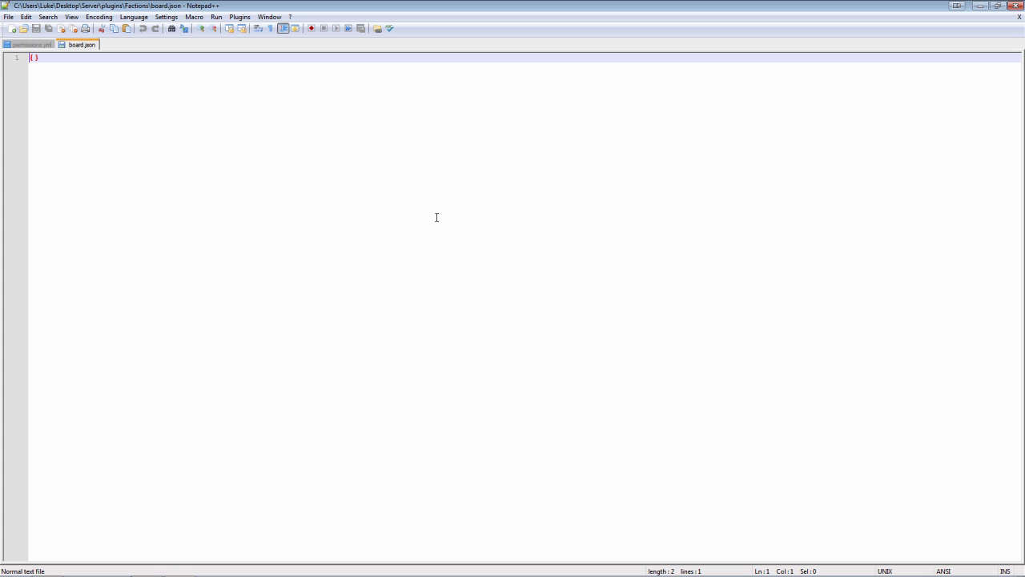
click(1016, 6)
right_click(412, 181)
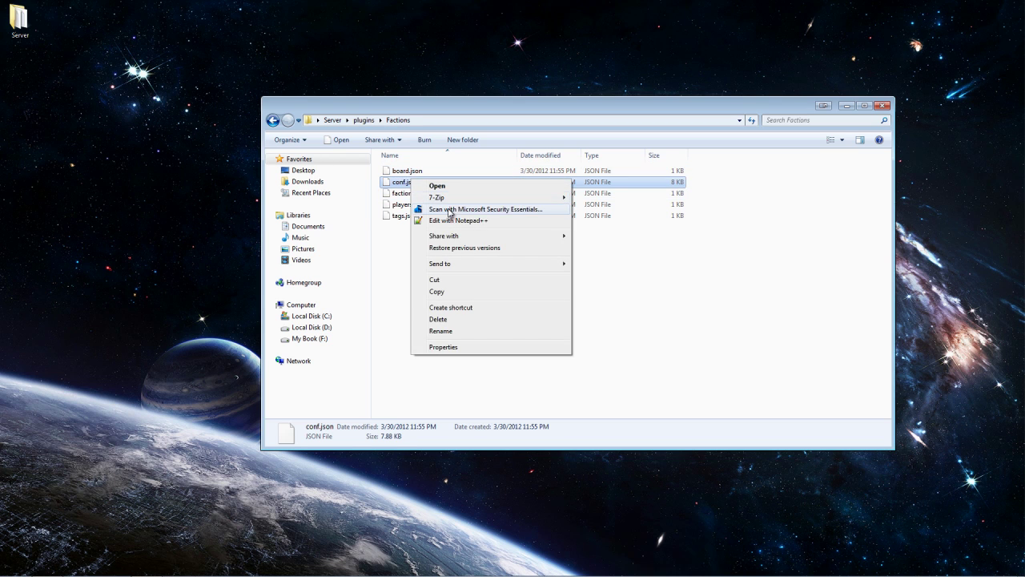
click(448, 221)
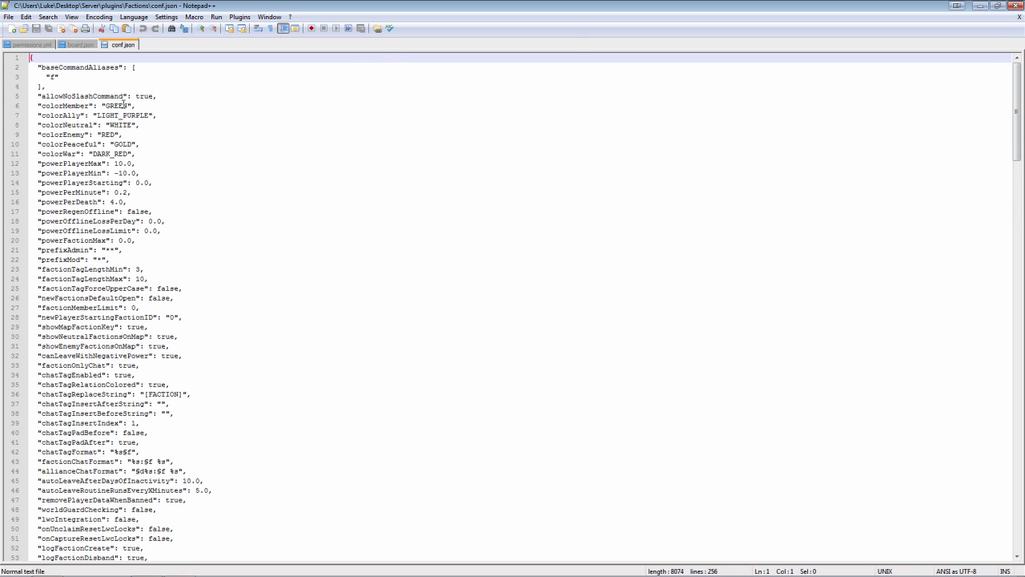
scroll(124, 105, down, 20)
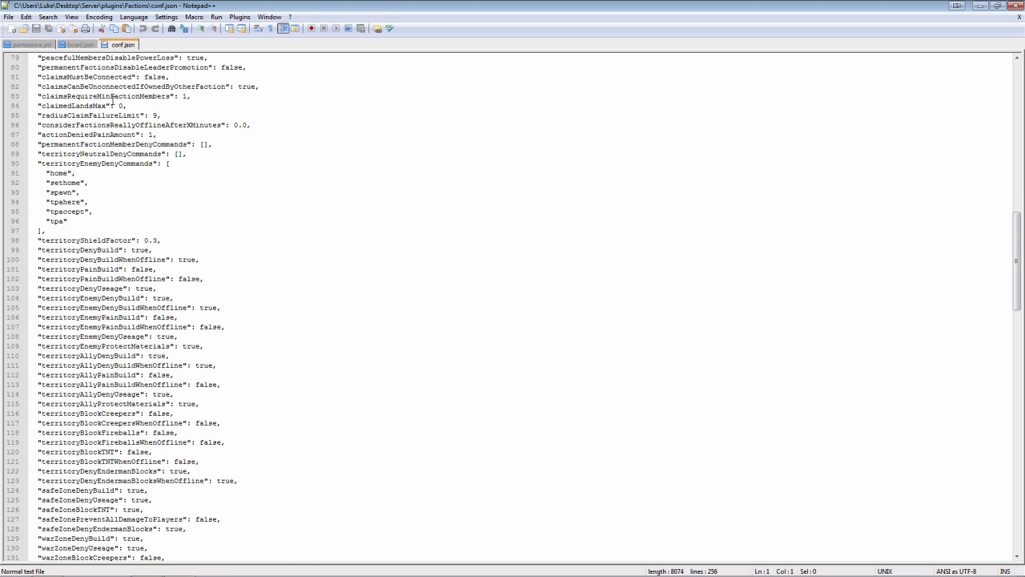
scroll(112, 101, down, 1)
click(1015, 5)
Open factions.json and players.json in Notepad++ to review them
click(400, 193)
right_click(406, 193)
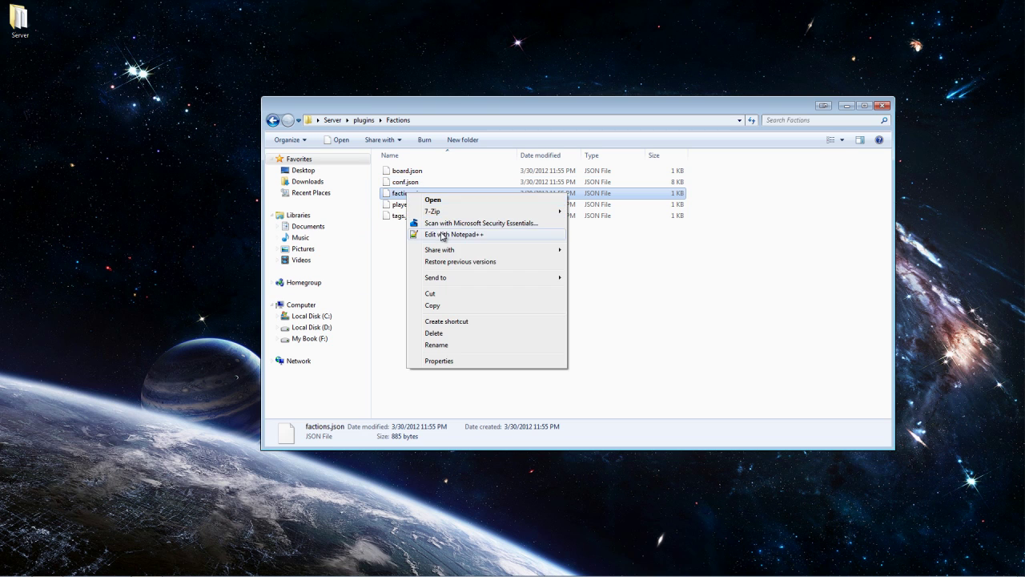
click(443, 235)
click(1015, 6)
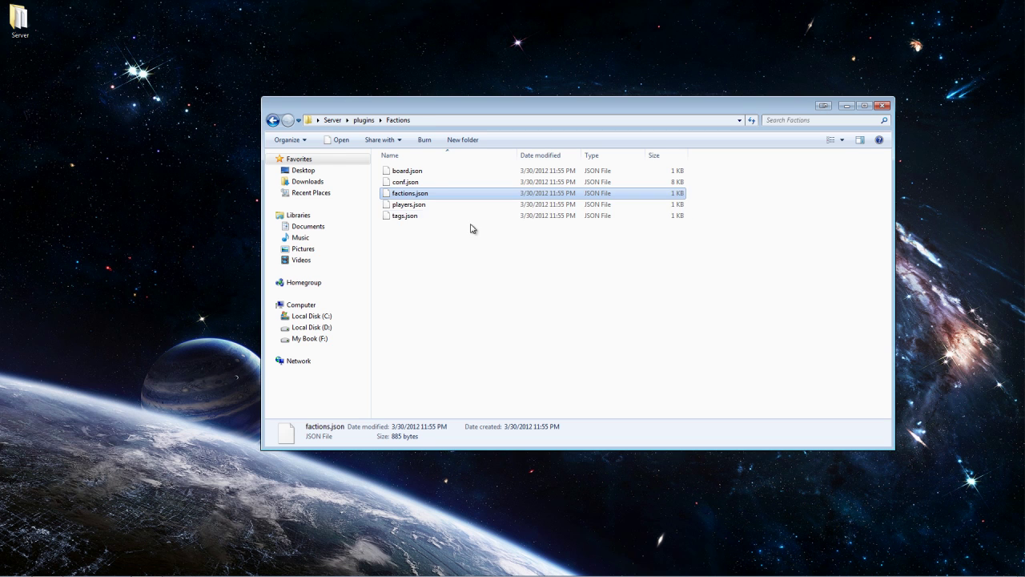
click(401, 204)
right_click(407, 204)
click(430, 246)
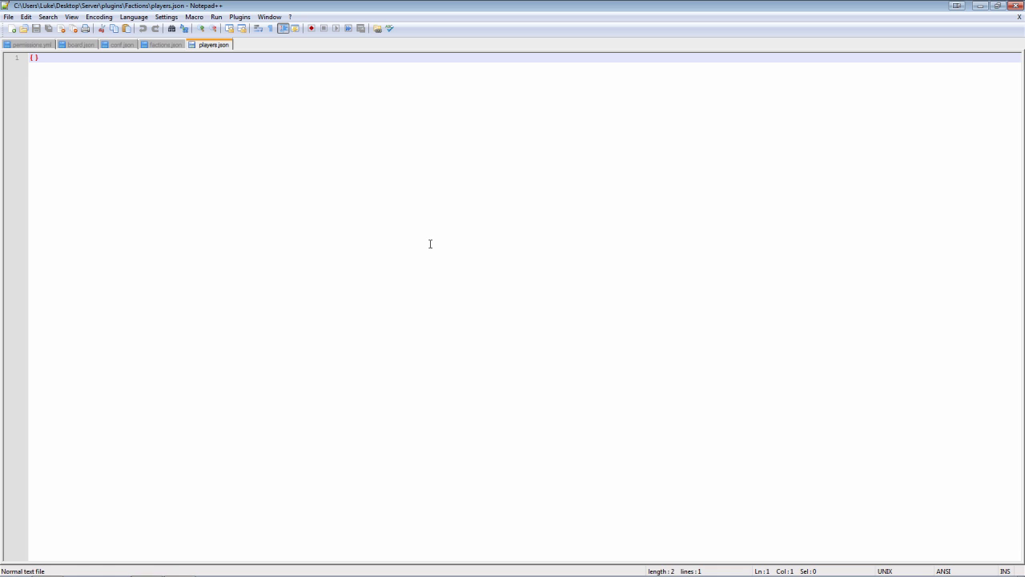
click(1019, 5)
Skip tags.json, close Notepad++ and return to the plugins folder
click(400, 215)
right_click(385, 214)
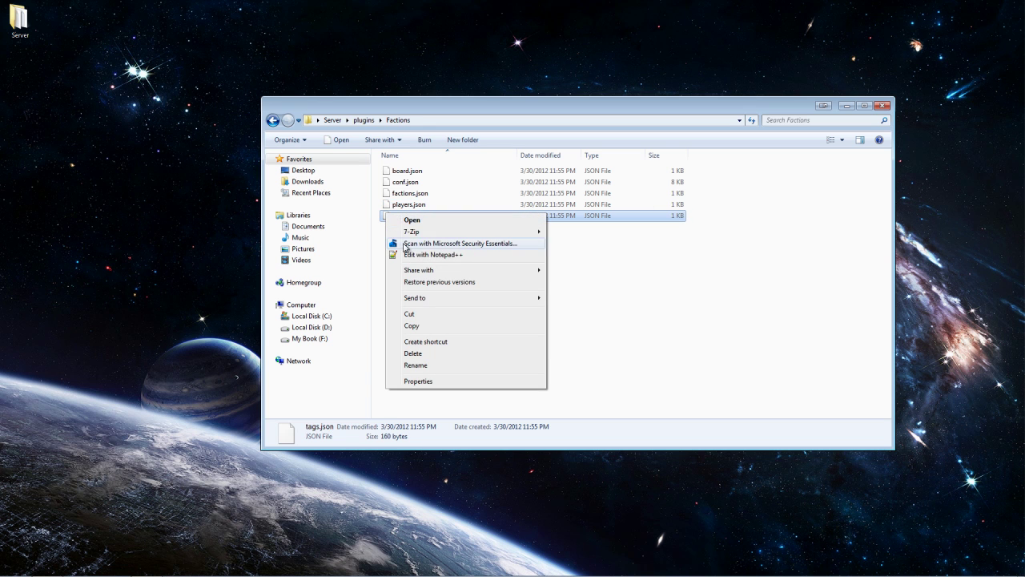
click(409, 254)
click(1018, 5)
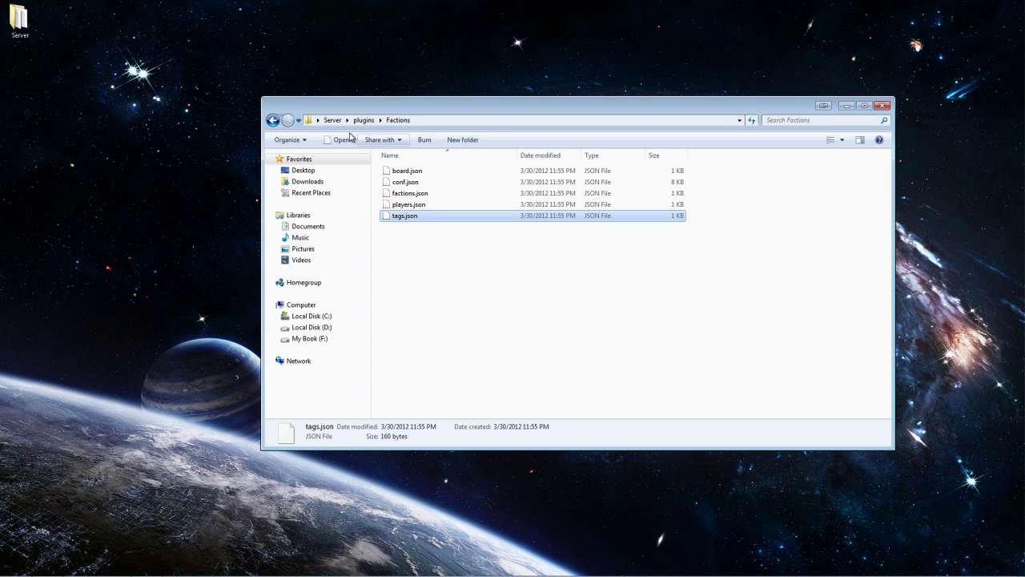
click(271, 120)
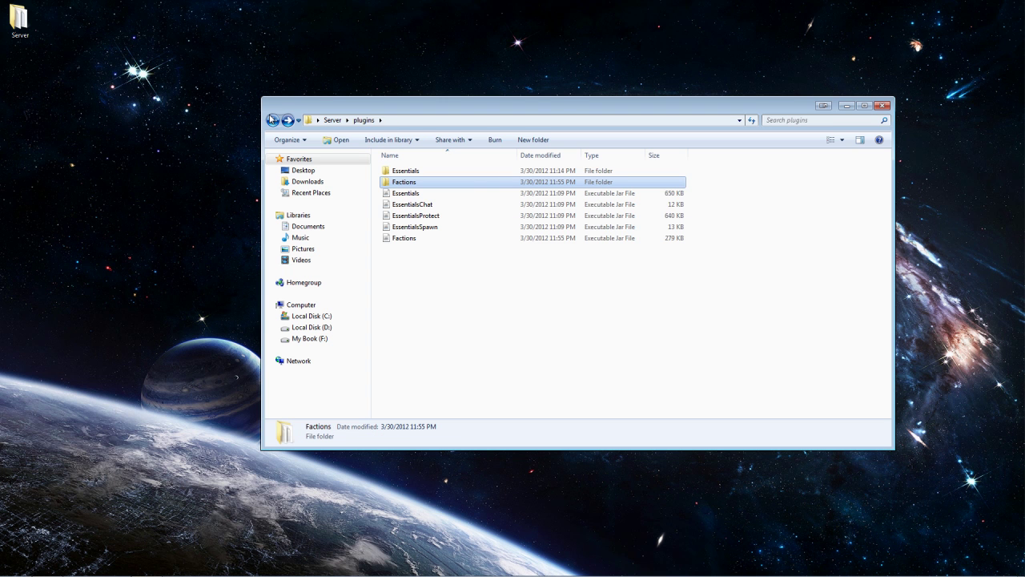
Start the server with CraftBukkit Starter, then stop it from the console
click(271, 119)
double_click(397, 262)
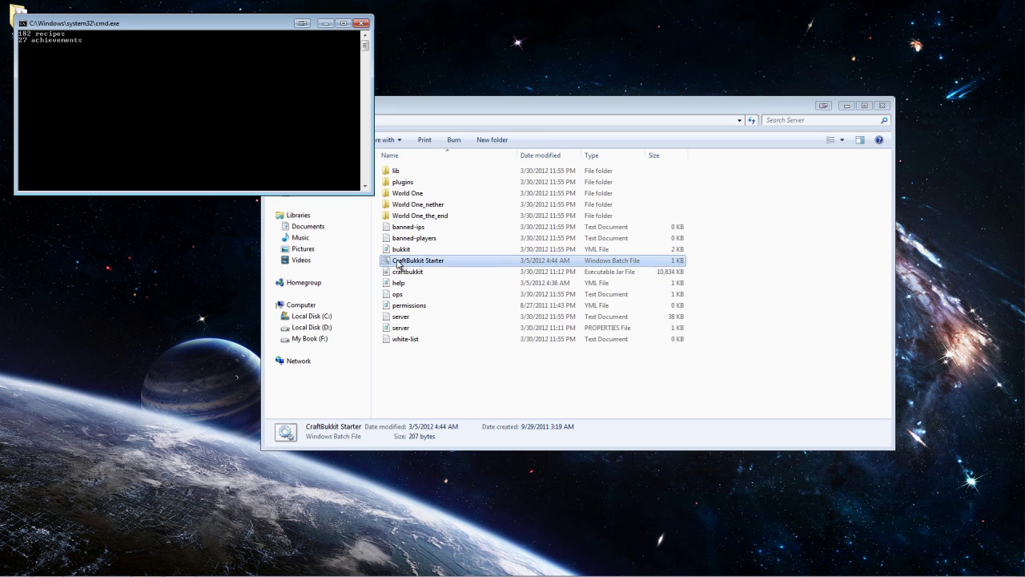
click(403, 182)
double_click(403, 182)
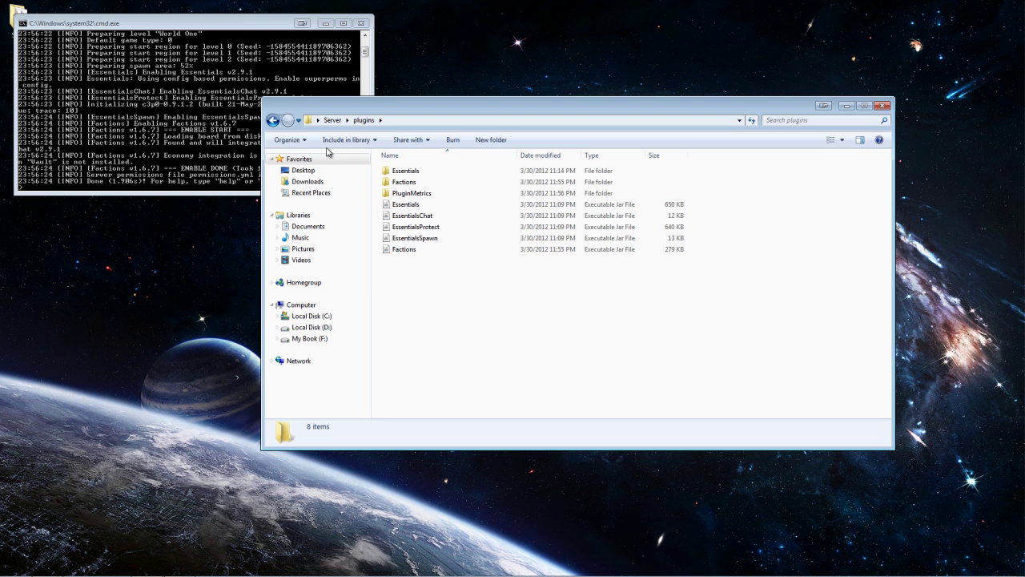
click(272, 119)
click(221, 83)
text(stop)
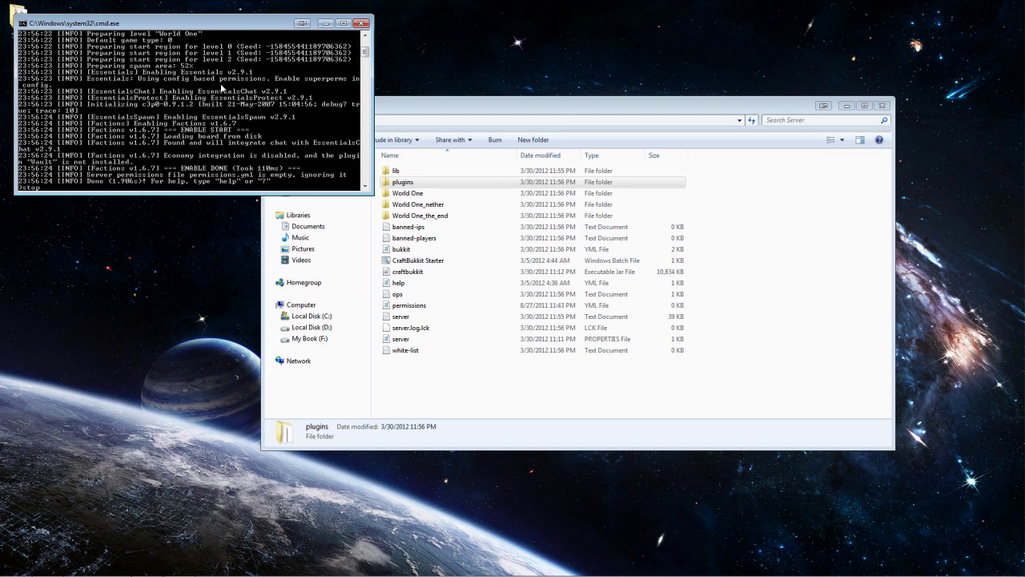
key(Return)
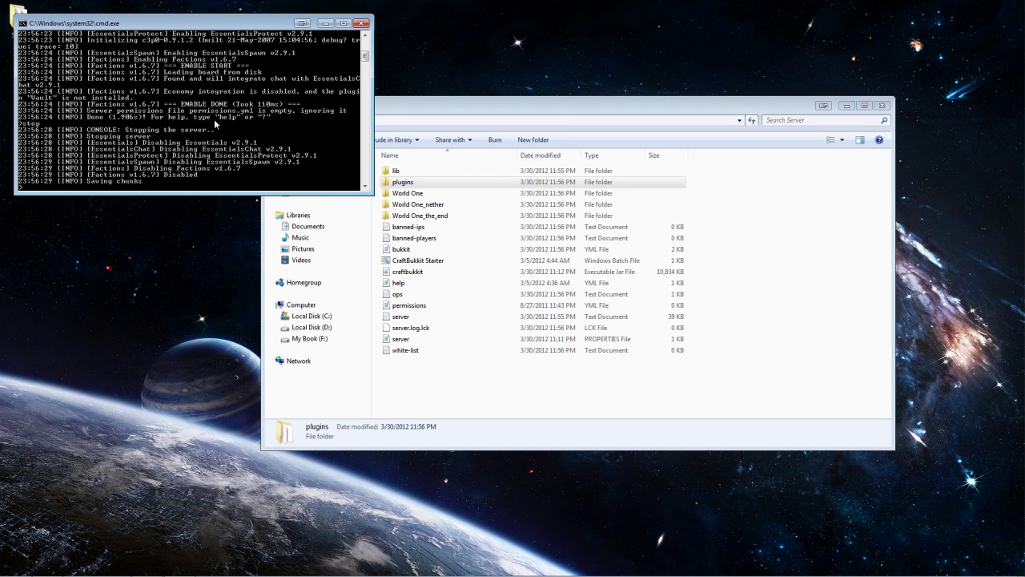
Restart the server and move the console and launcher windows to the top of the screen
click(456, 395)
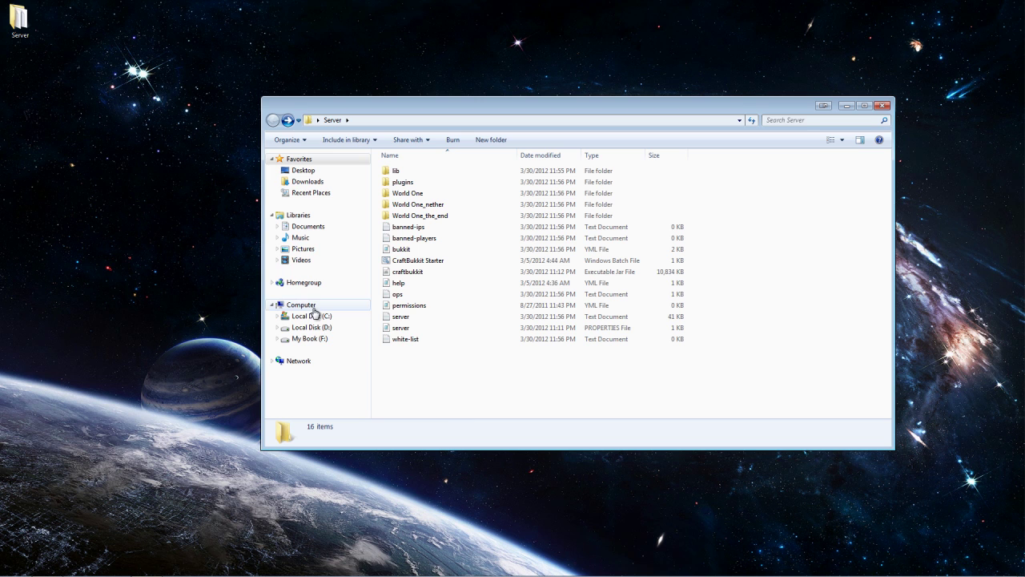
double_click(404, 261)
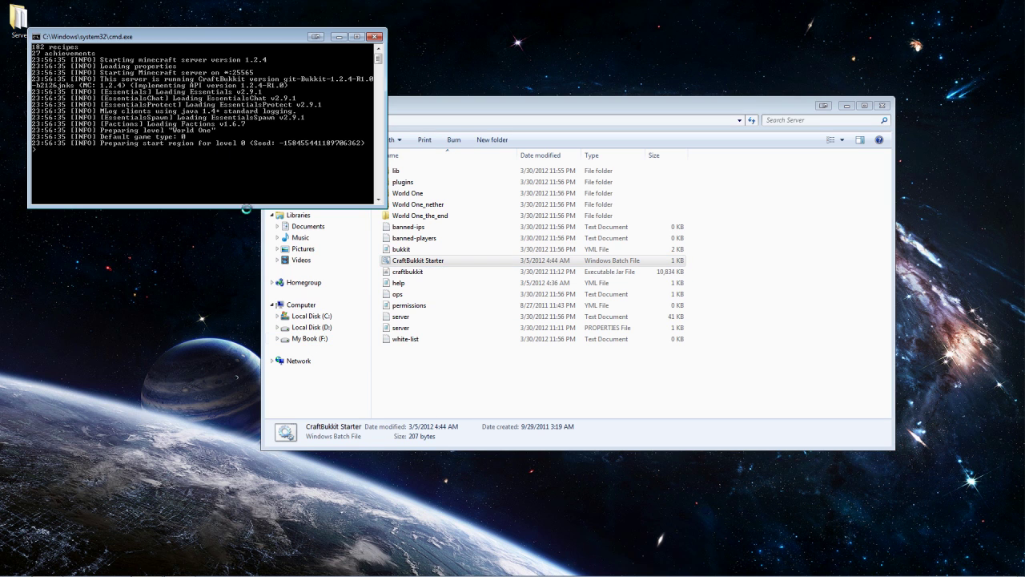
drag(138, 37, 114, 11)
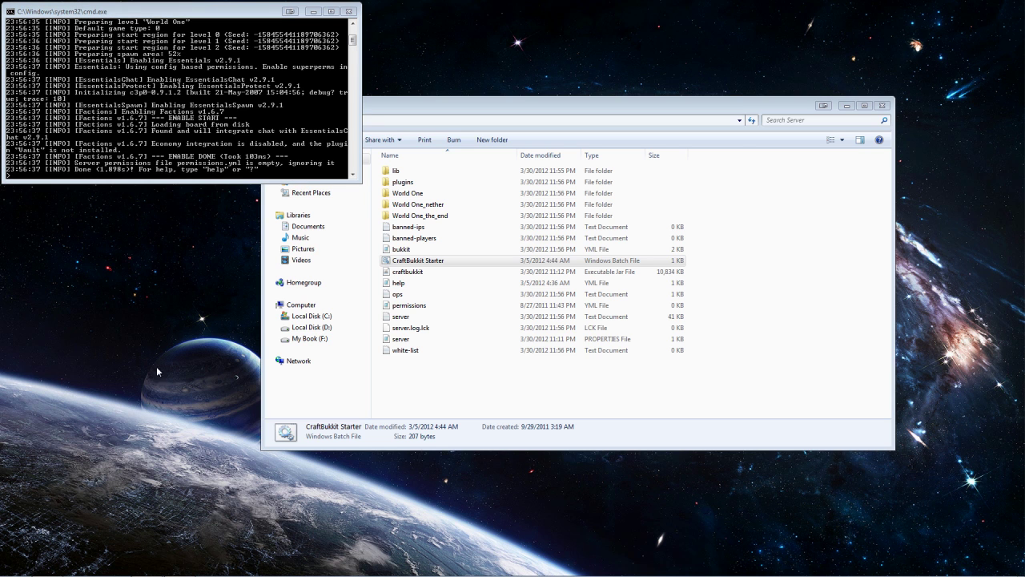
drag(632, 167, 714, 23)
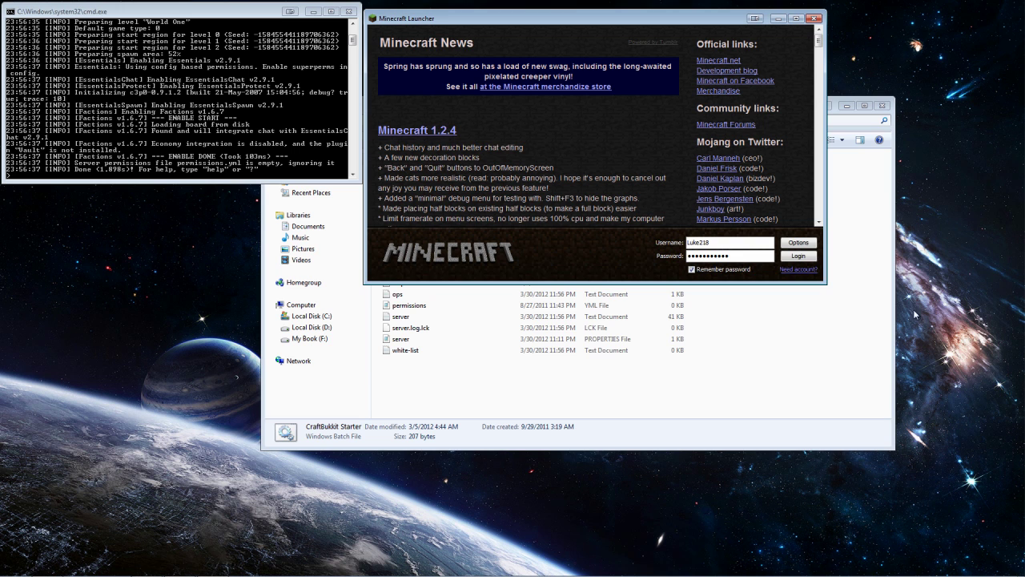
Enlarge the launcher, log in, and join the Local Host multiplayer server
drag(825, 282, 1013, 559)
click(989, 534)
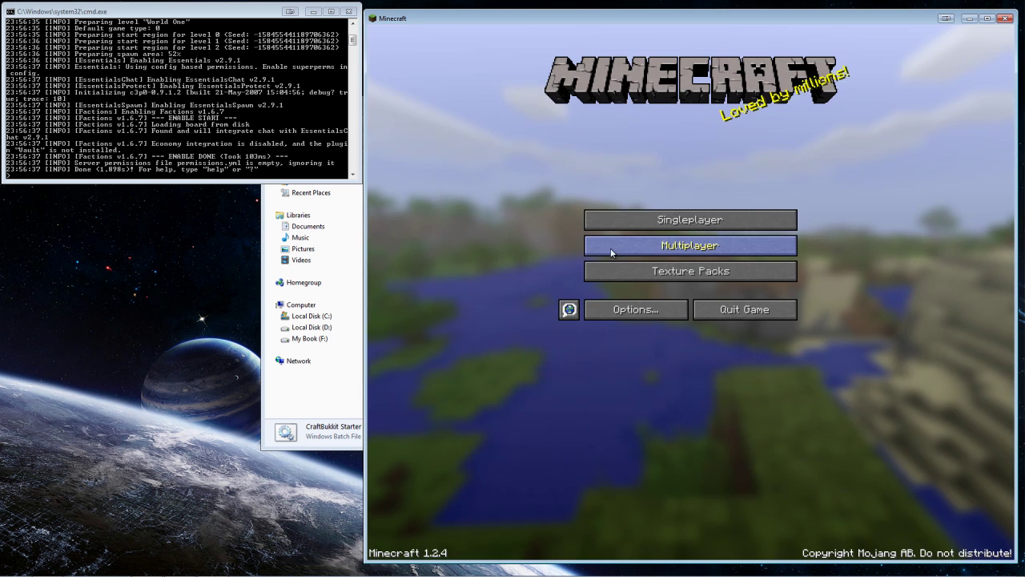
click(613, 248)
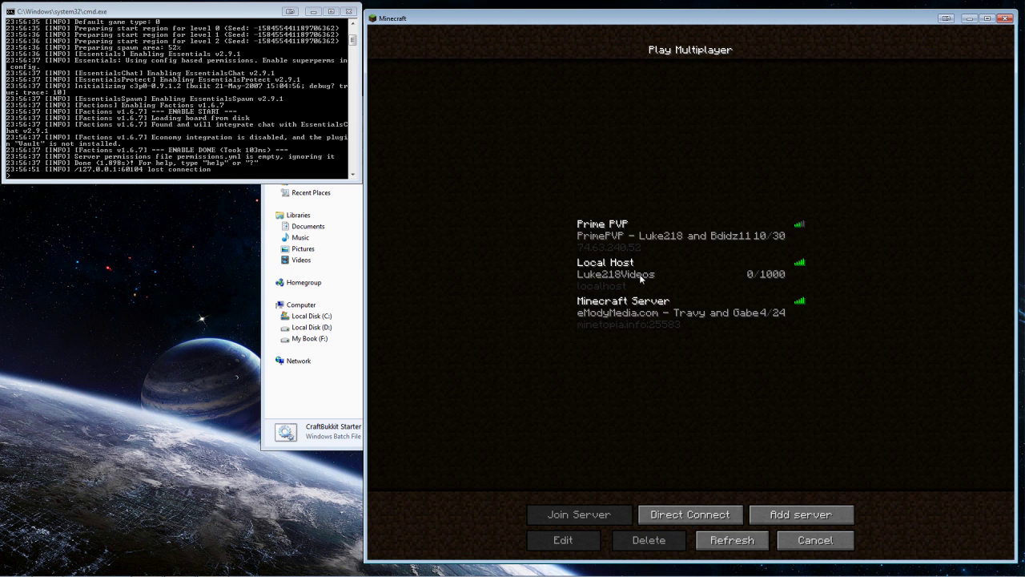
double_click(640, 276)
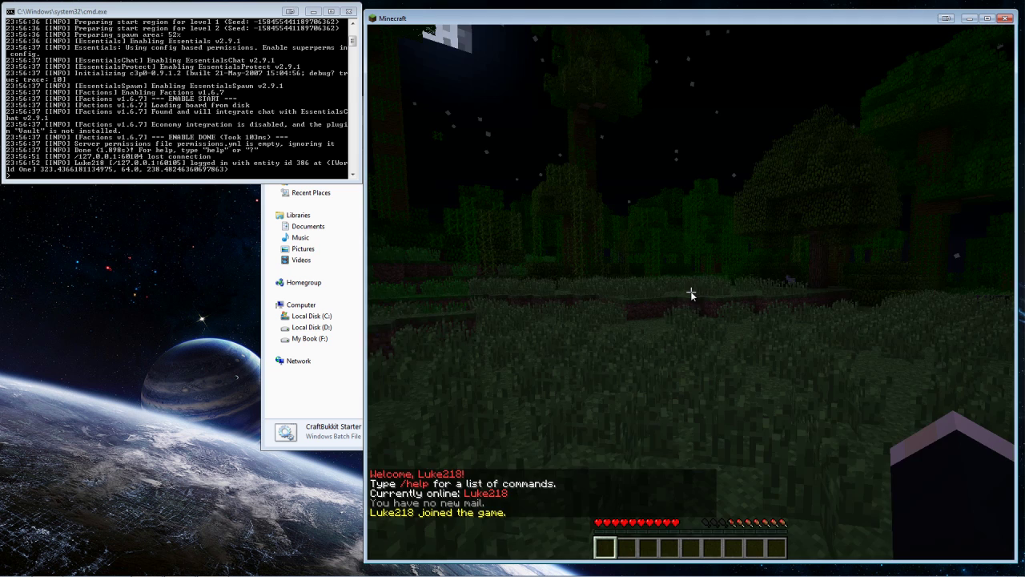
Make the server console taller, then kill all mobs with /butcher and set the time to day
key(Escape)
drag(223, 184, 223, 568)
click(709, 175)
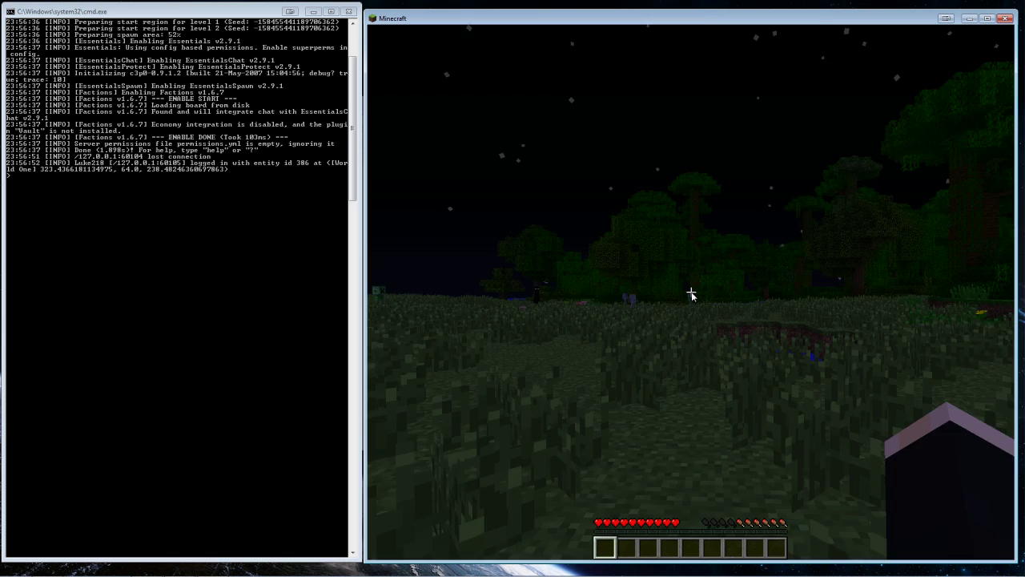
key(t)
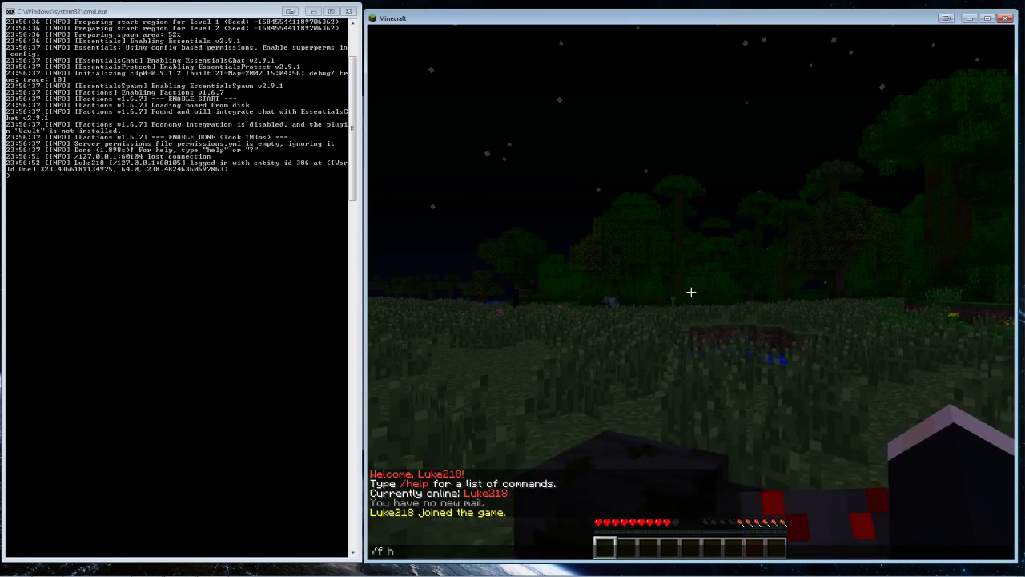
text(/)
key(Escape)
key(f)
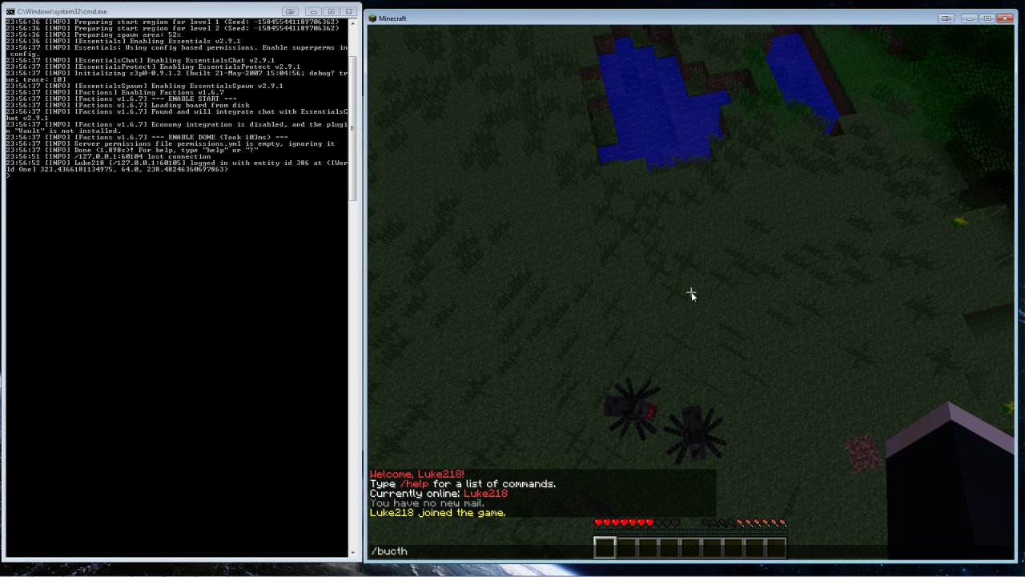
text(/)
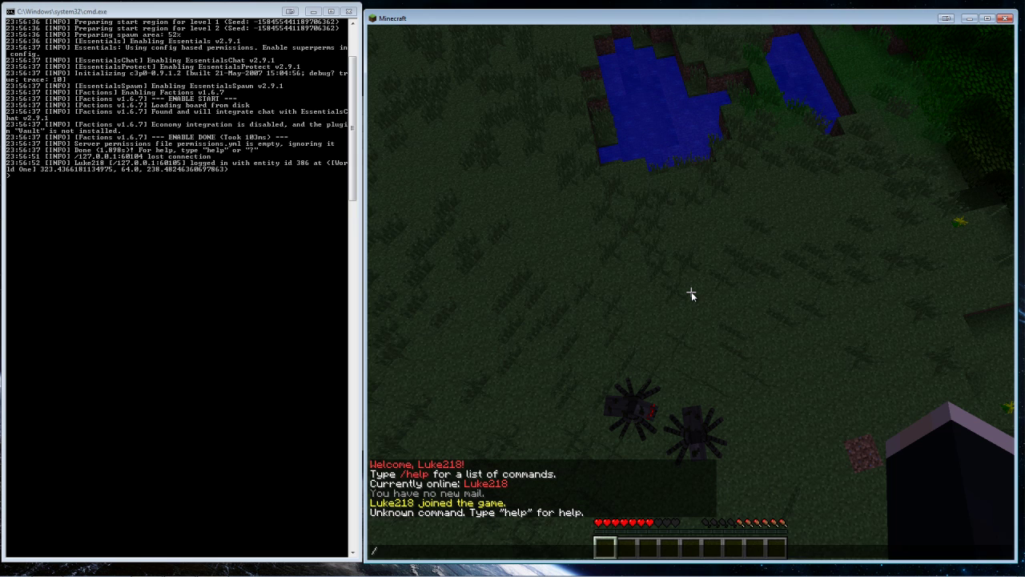
text(butcher)
key(Return)
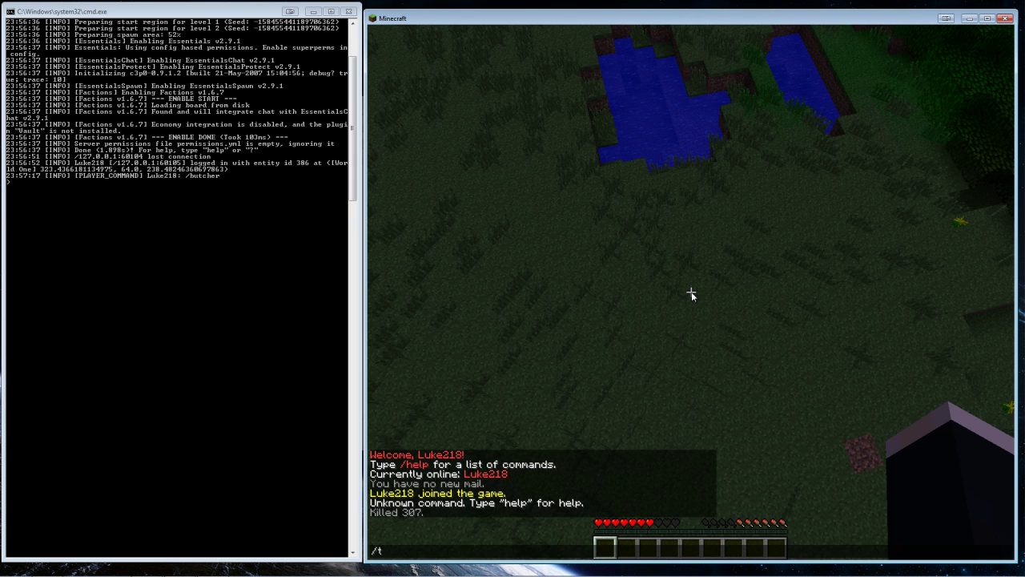
text(day)
key(Return)
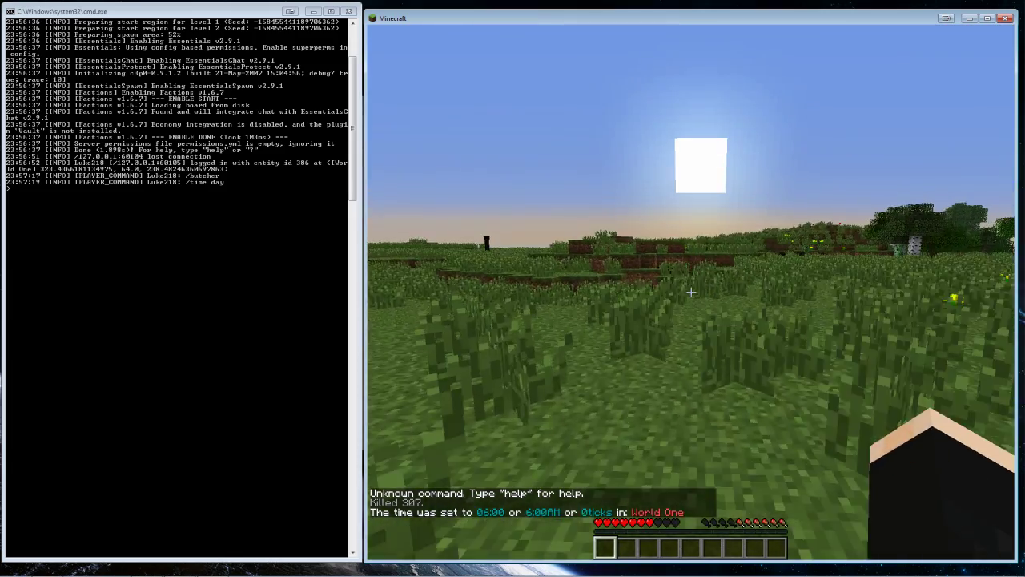
Show the Factions help list with /f help and run /butcher again
key(t)
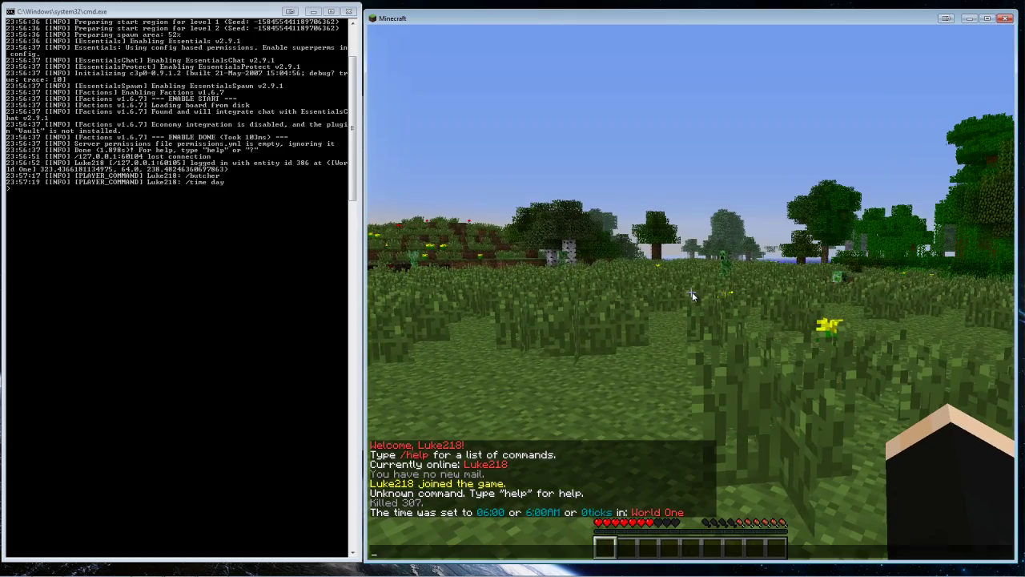
text(/f help)
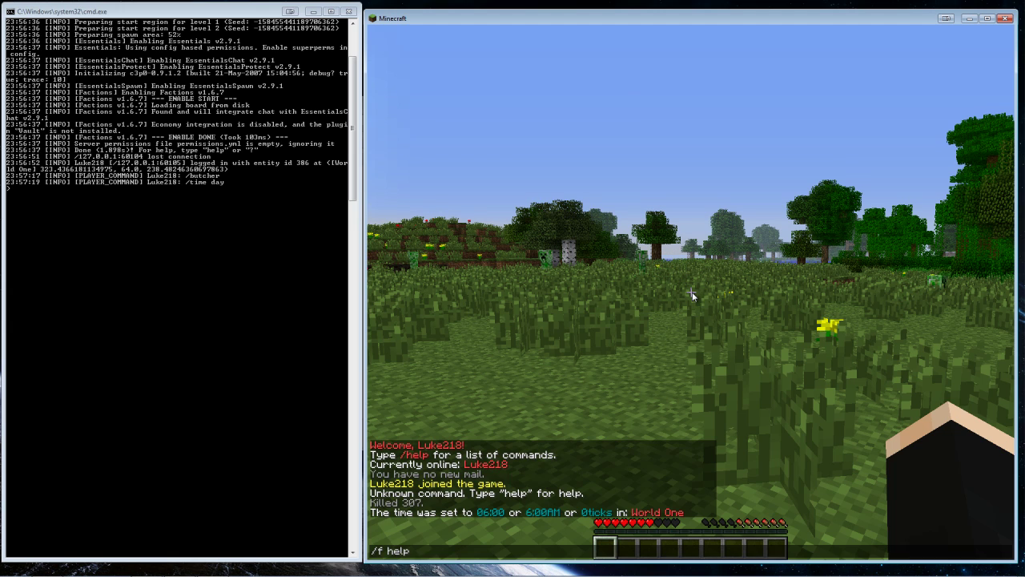
key(Return)
text(t/butcher)
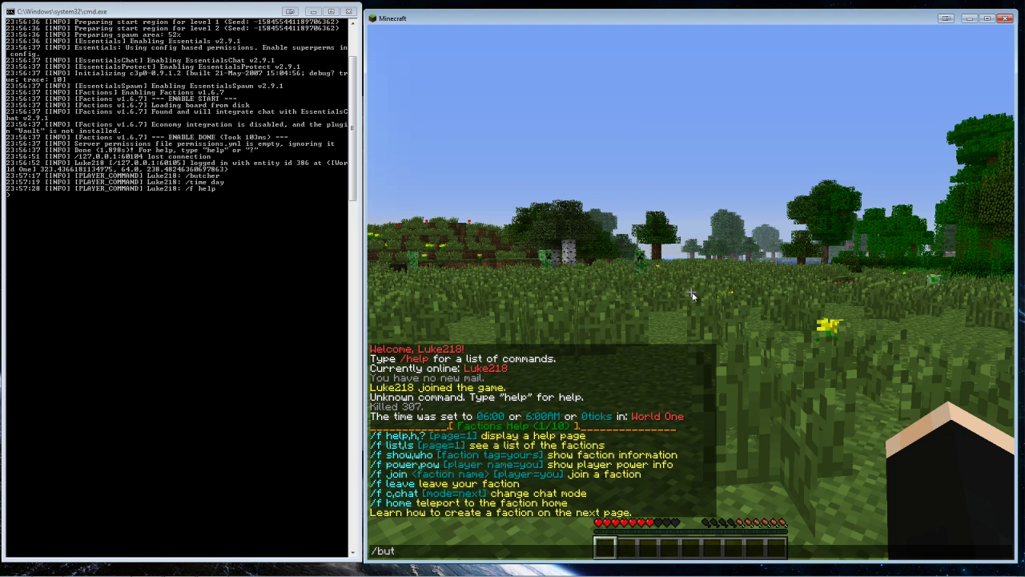
key(Return)
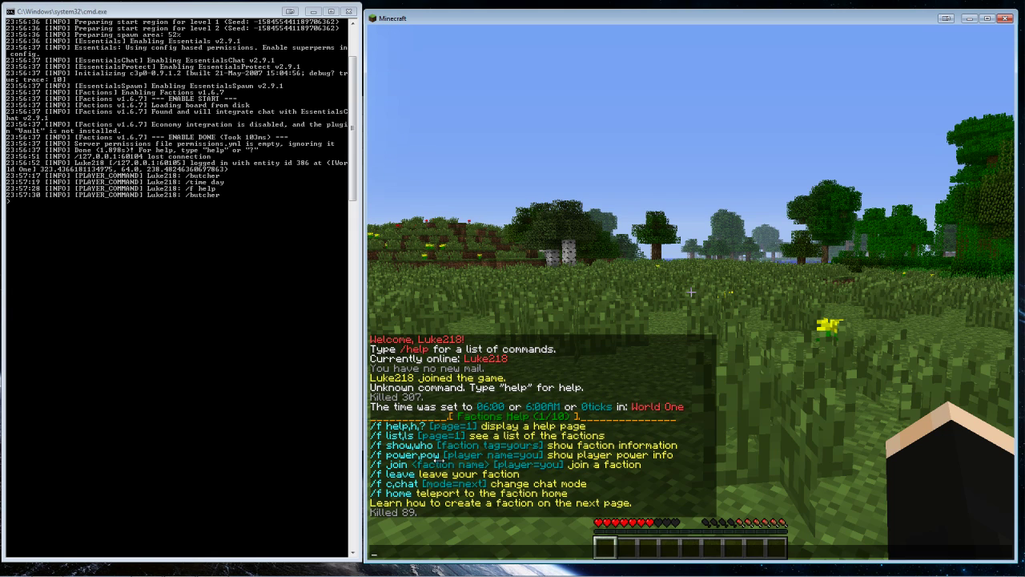
text(/f create test)
Create the faction 'test' and set its description to 'test'
key(Return)
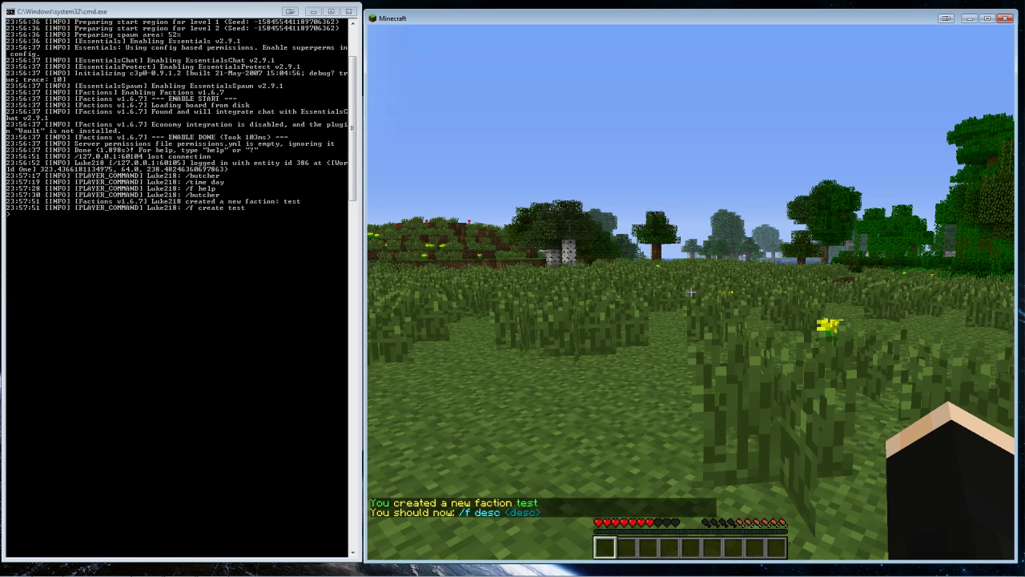
key(t)
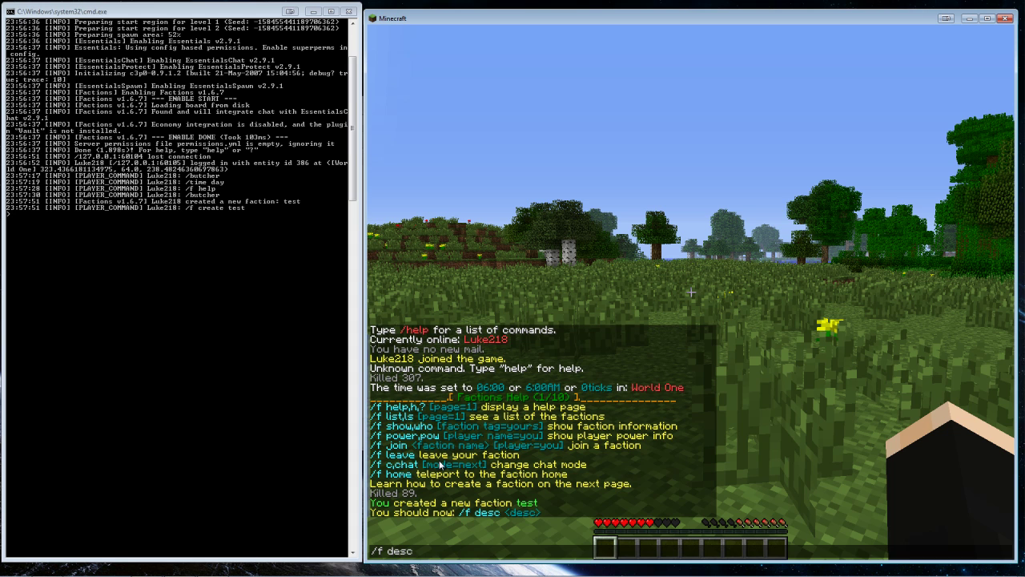
text(est)
key(Return)
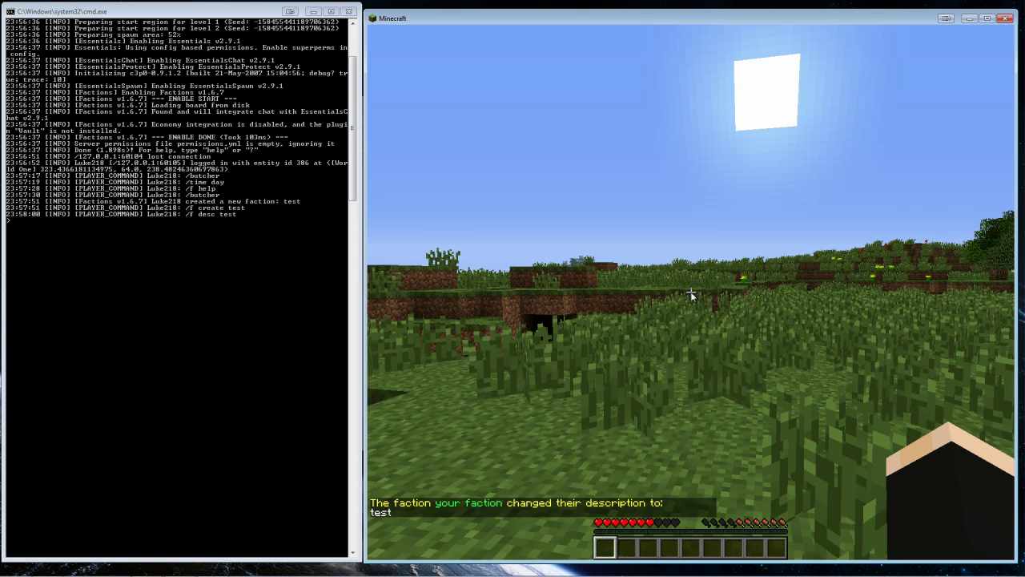
Send a one-dot chat message, then reopen the chat
text(t.)
key(Return)
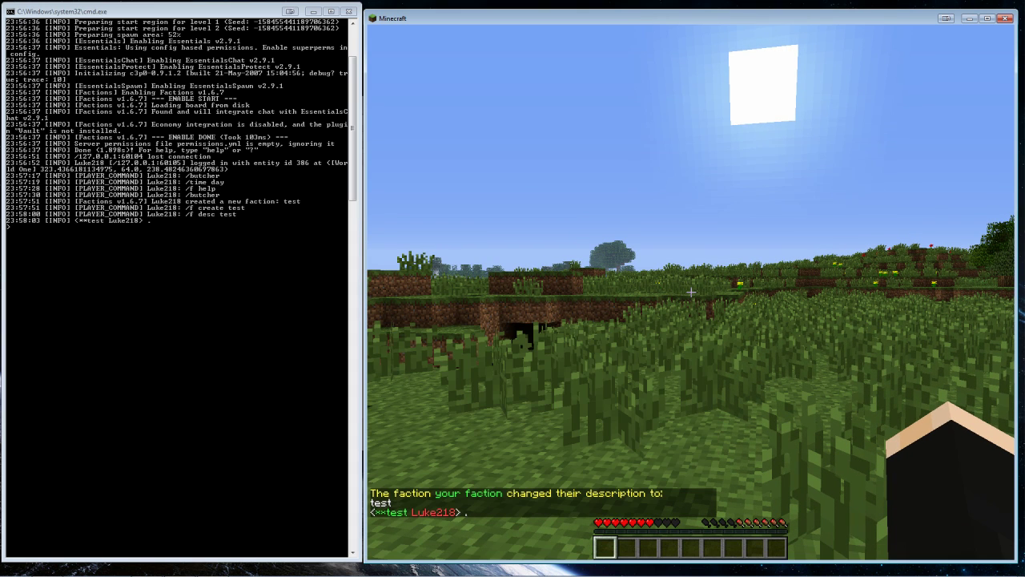
key(t)
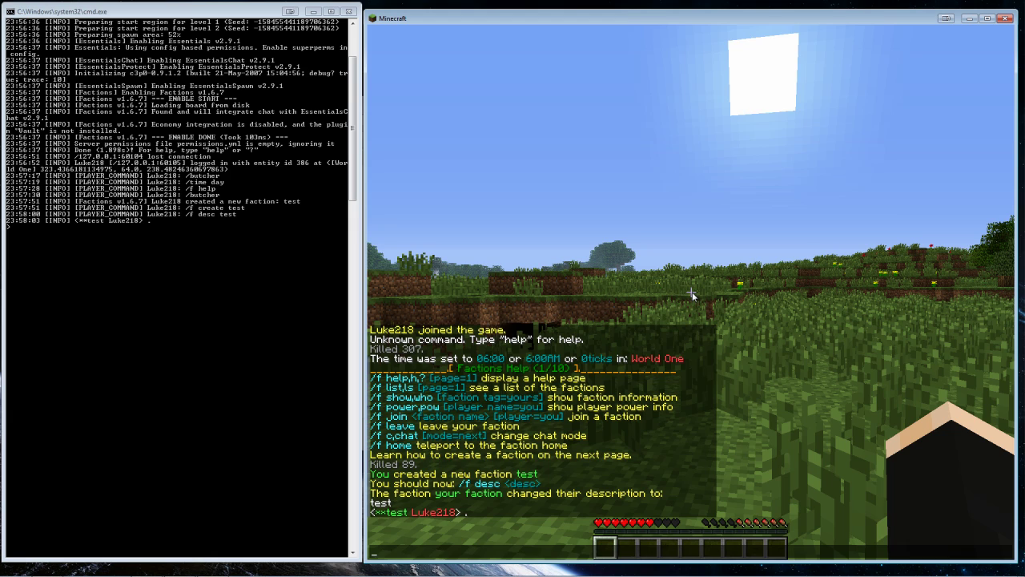
Invite another player to the faction, then run /f list and /f power (0 / 10)
text(/)
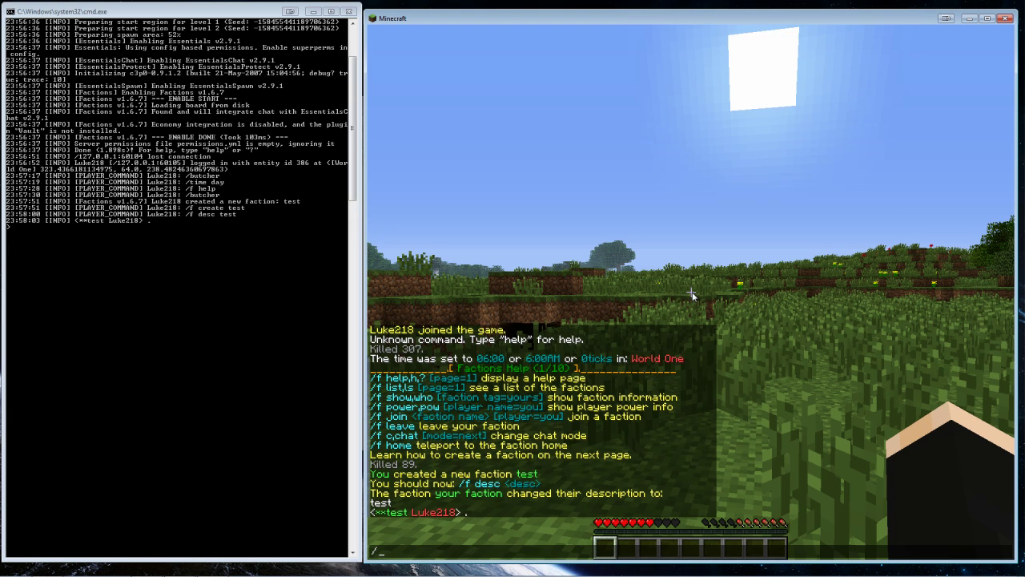
text(f i)
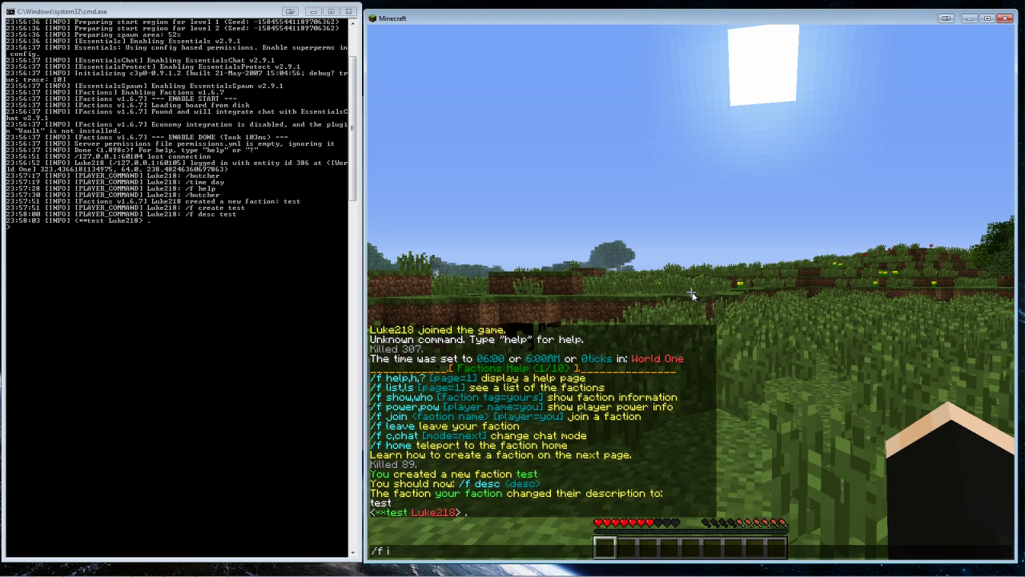
text(nvite)
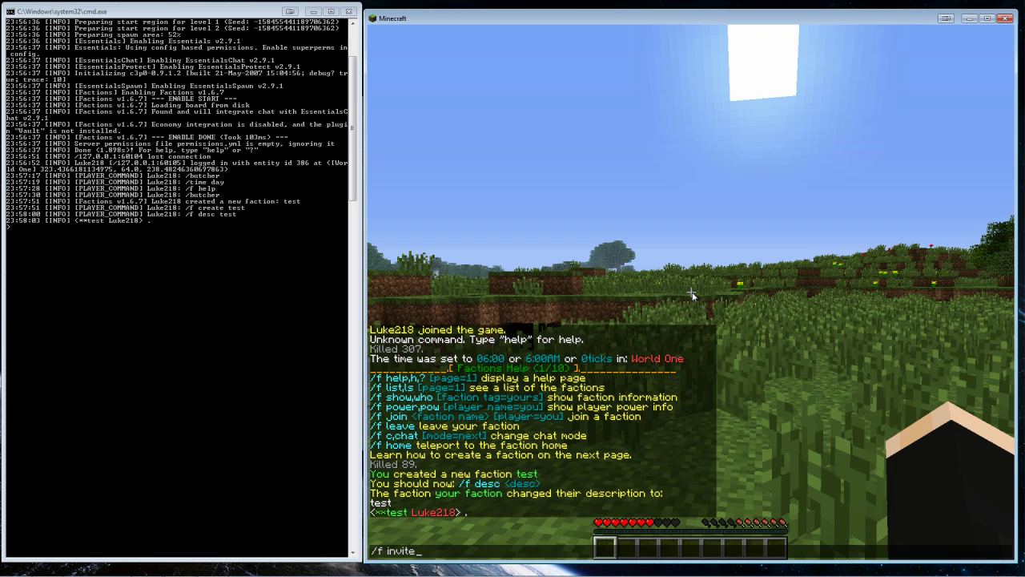
text( joebob.joe)
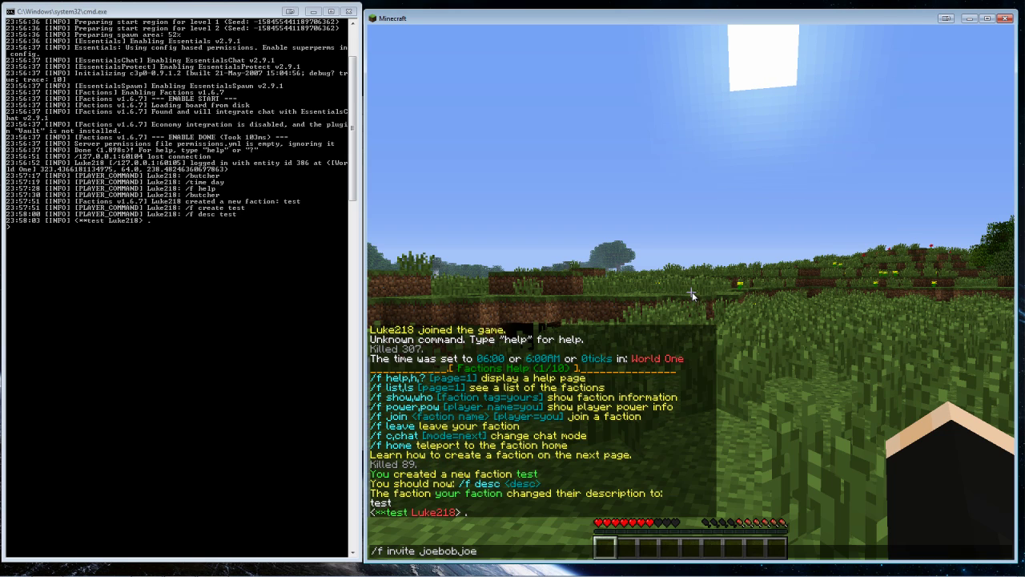
key(Return)
key(t)
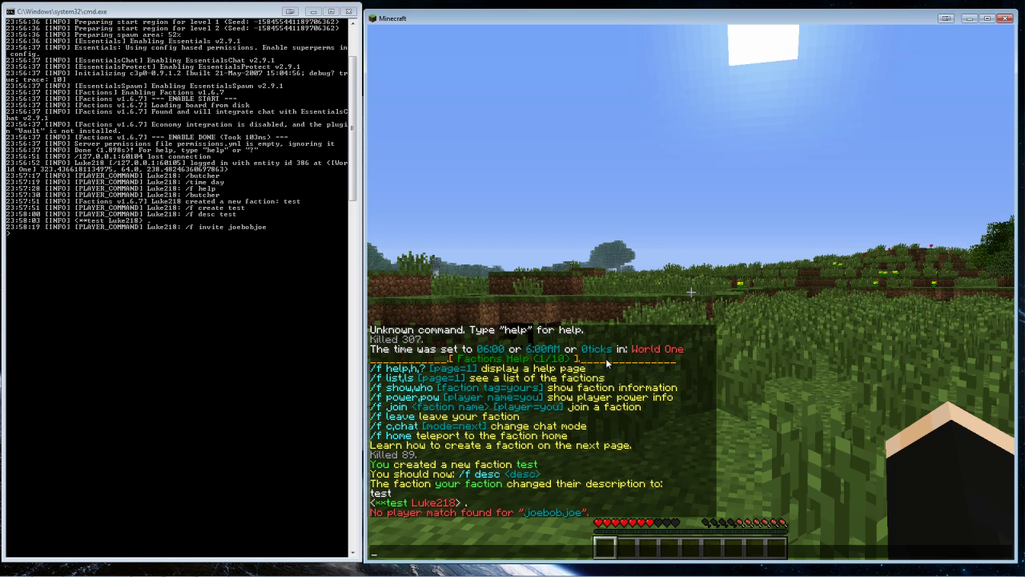
text(/f list)
key(Return)
key(t)
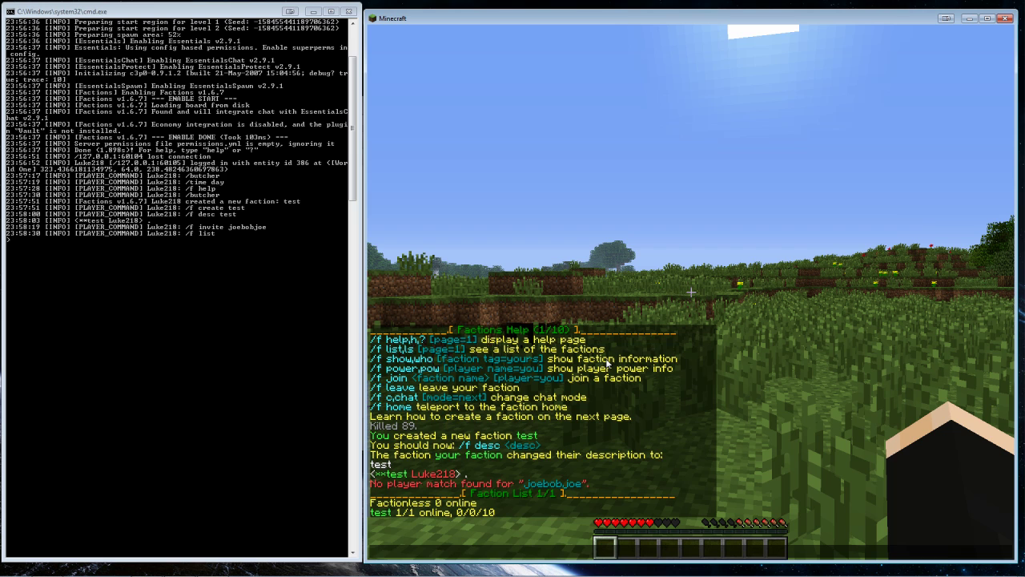
text(/f power)
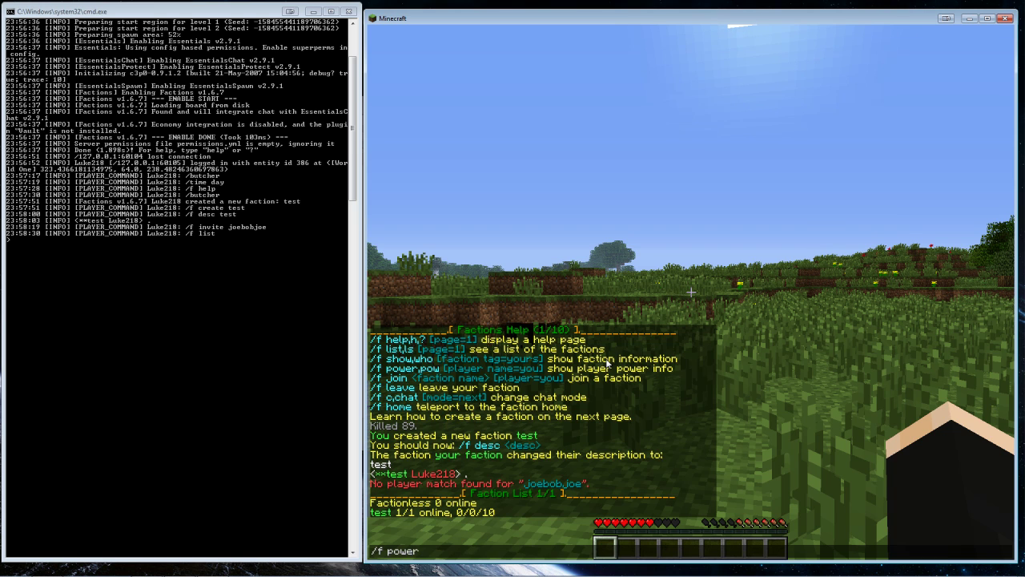
key(Return)
Walk toward the jungle trees and try /f claim, which is refused for lacking power
key(w)
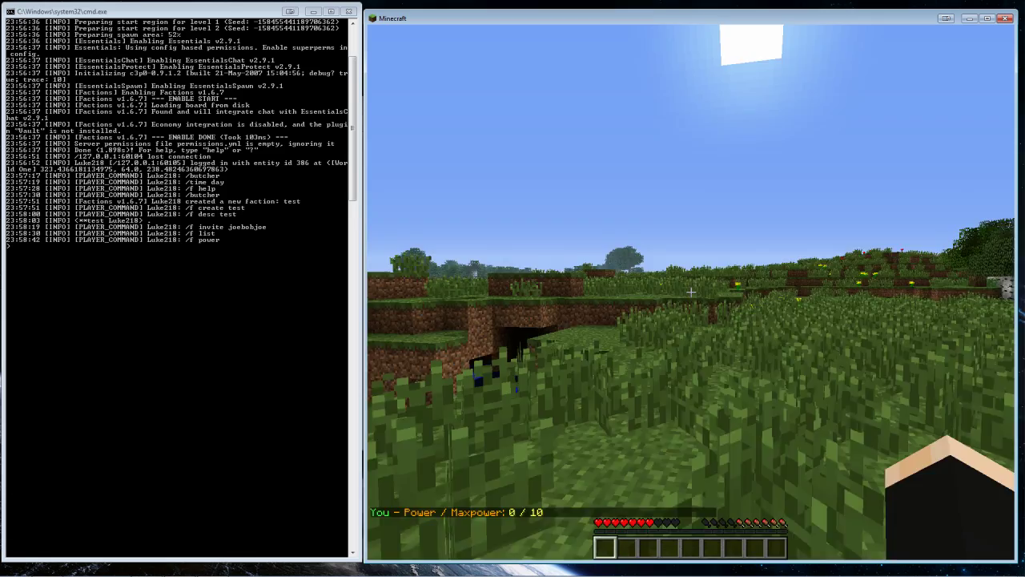
key(w)
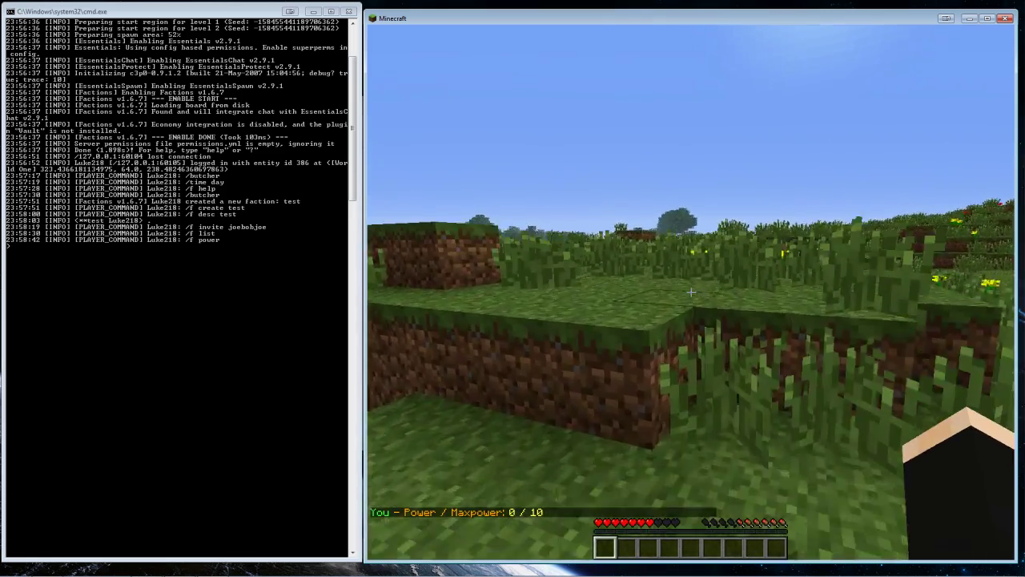
key(w)
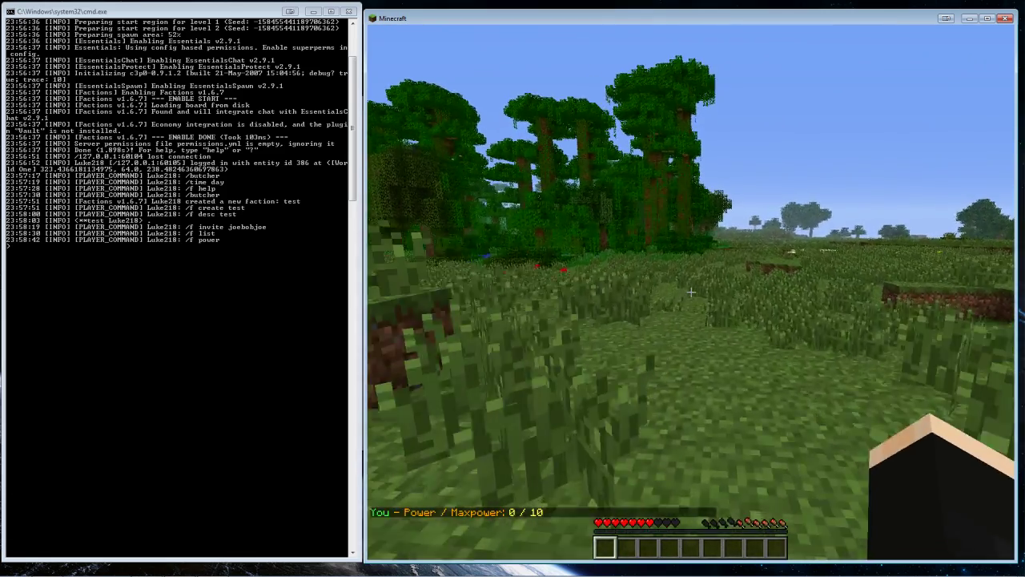
key(w)
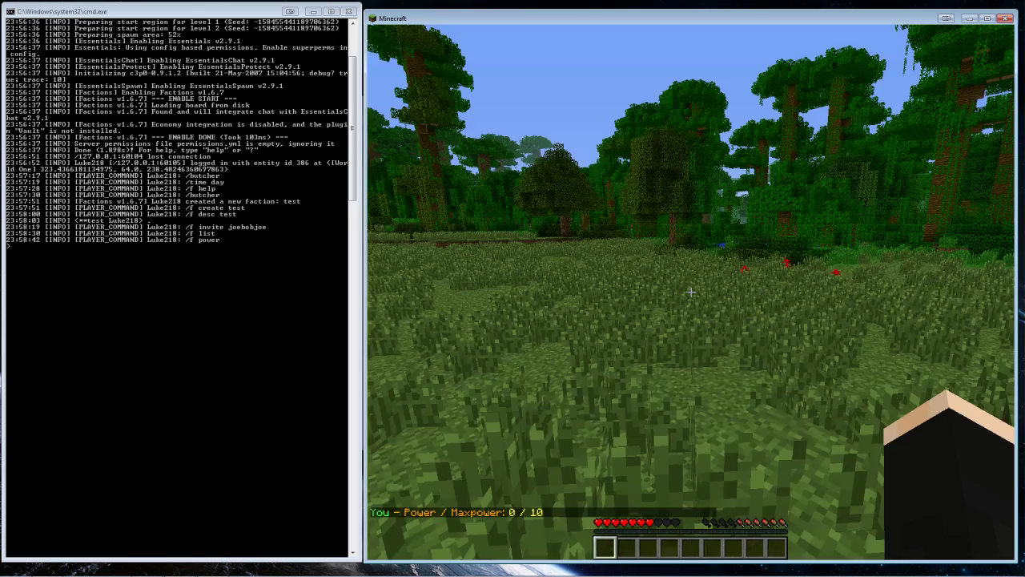
key(w)
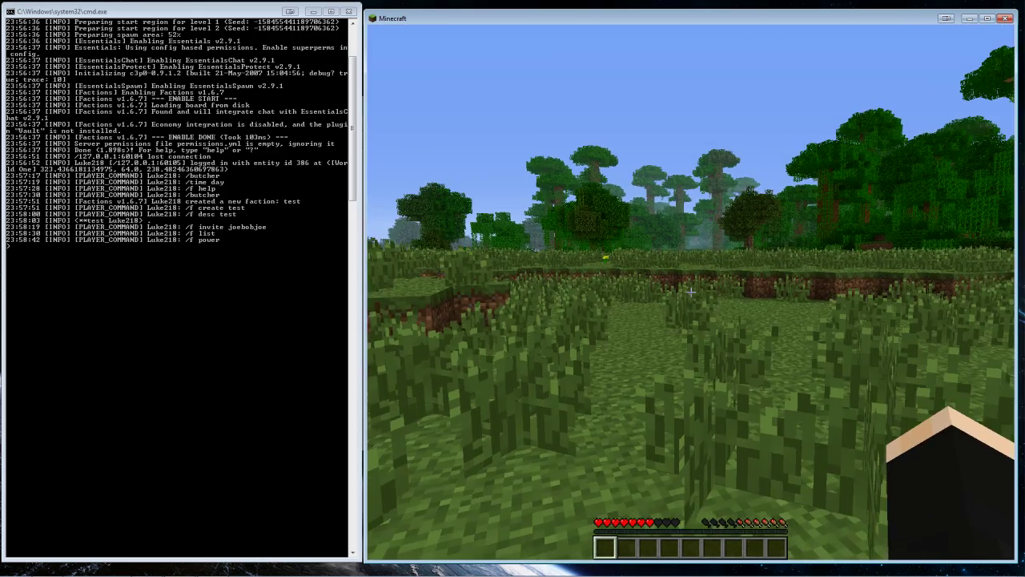
key(w)
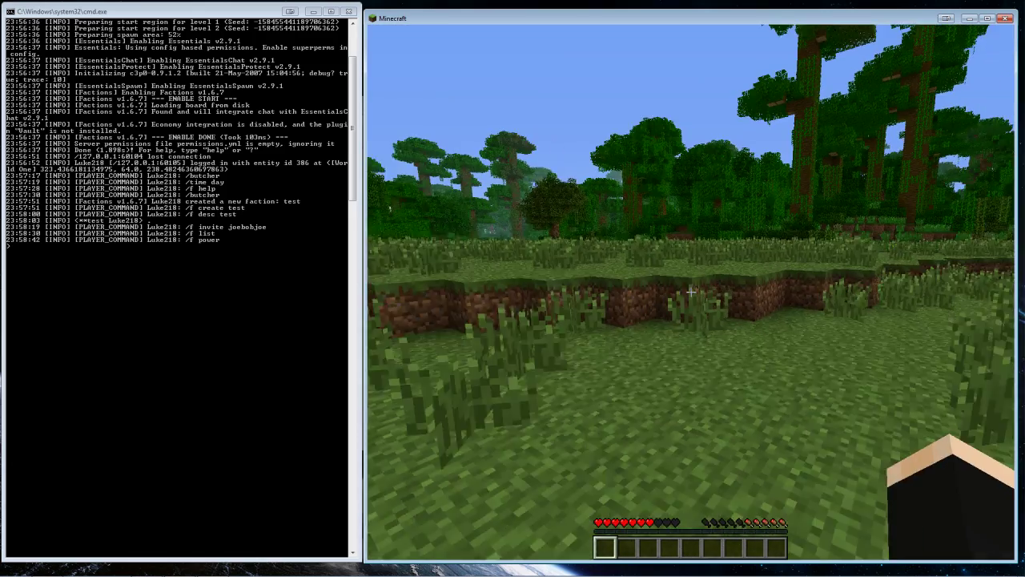
key(w)
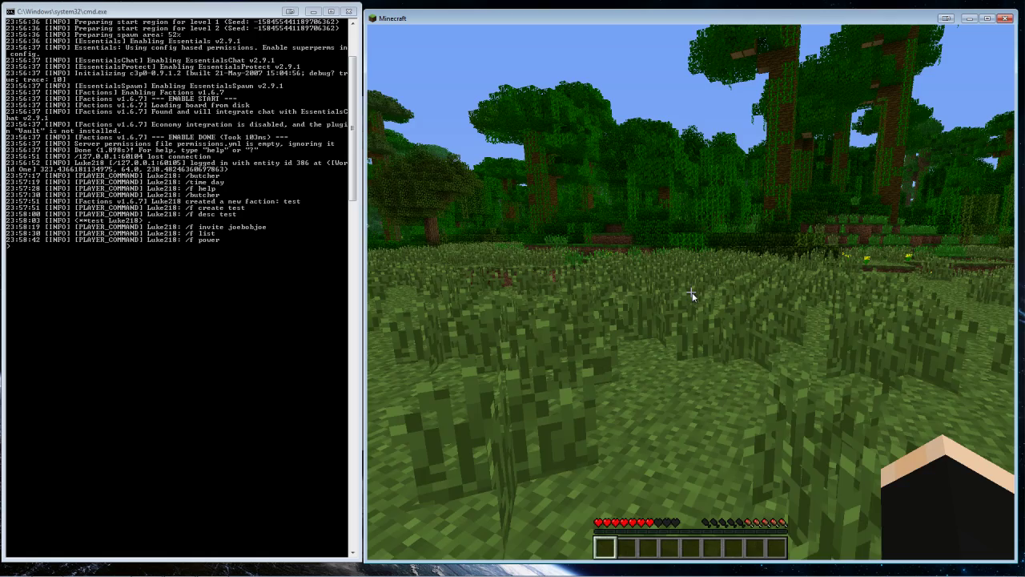
text(wt)
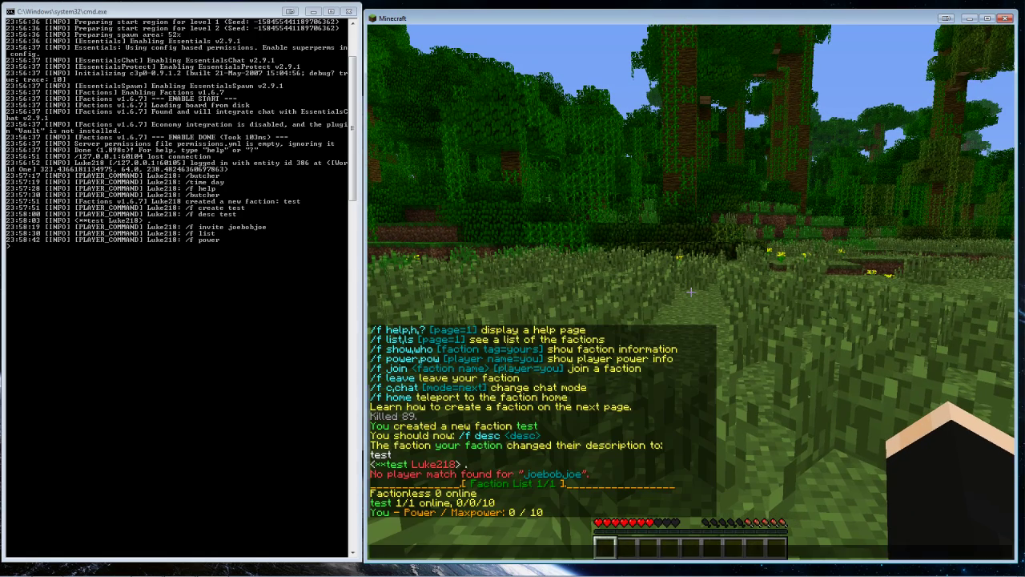
text(/f claim)
key(Return)
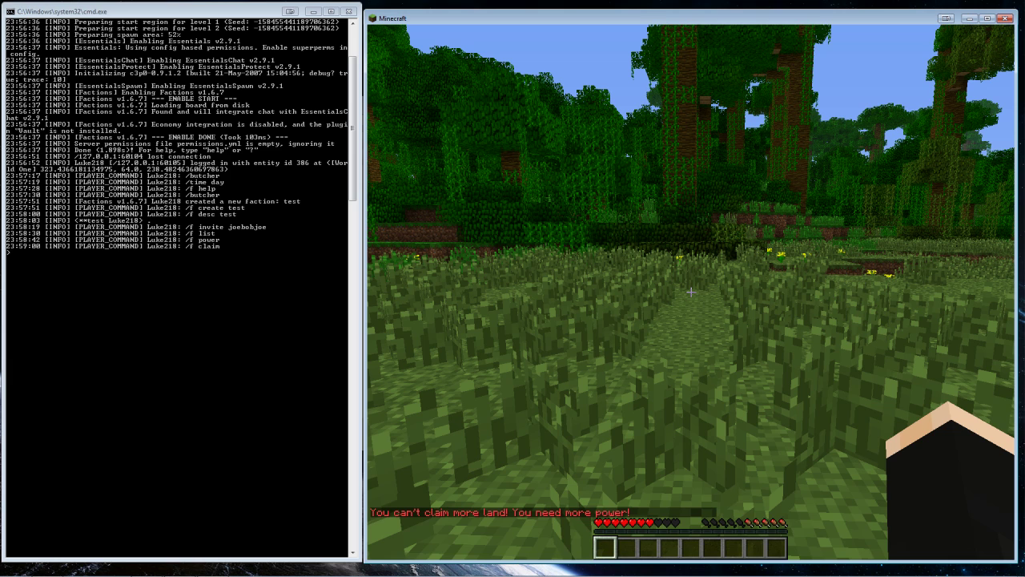
Show Factions help pages 10 and 9, then start typing a power boost command for test
key(t)
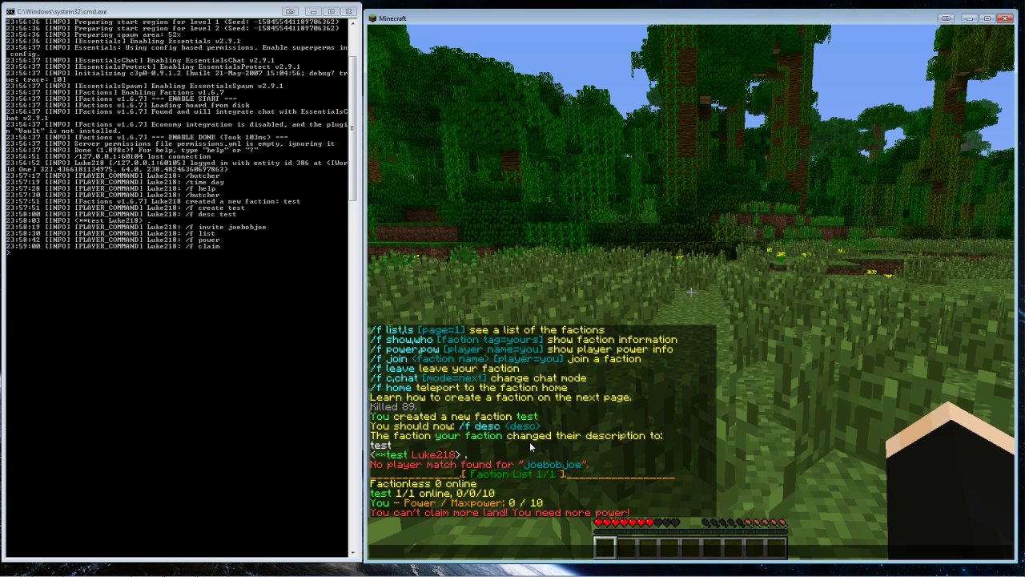
text(/f help 10)
key(Return)
key(t)
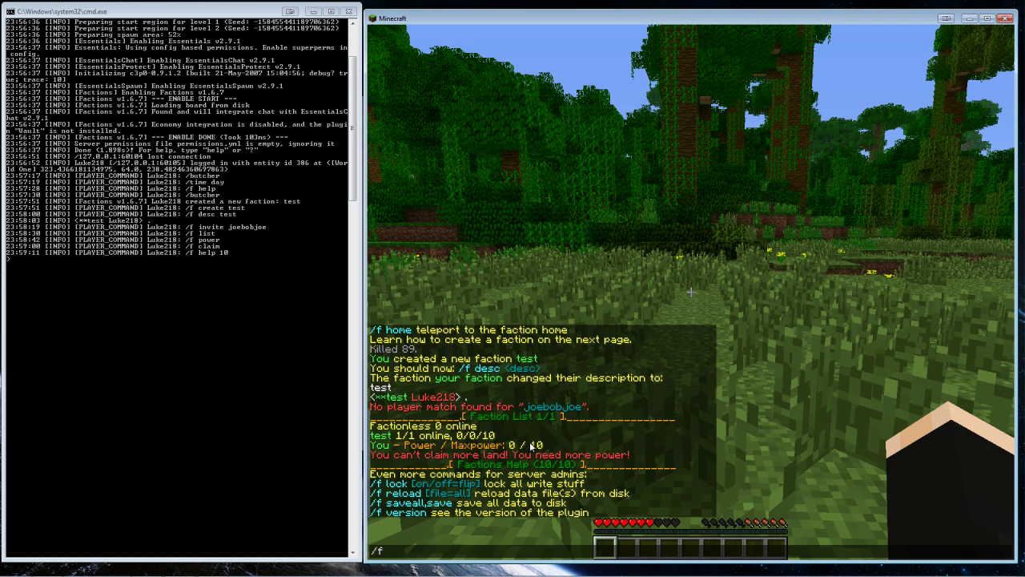
text(/f help 9)
key(Return)
text(t)
text(/)
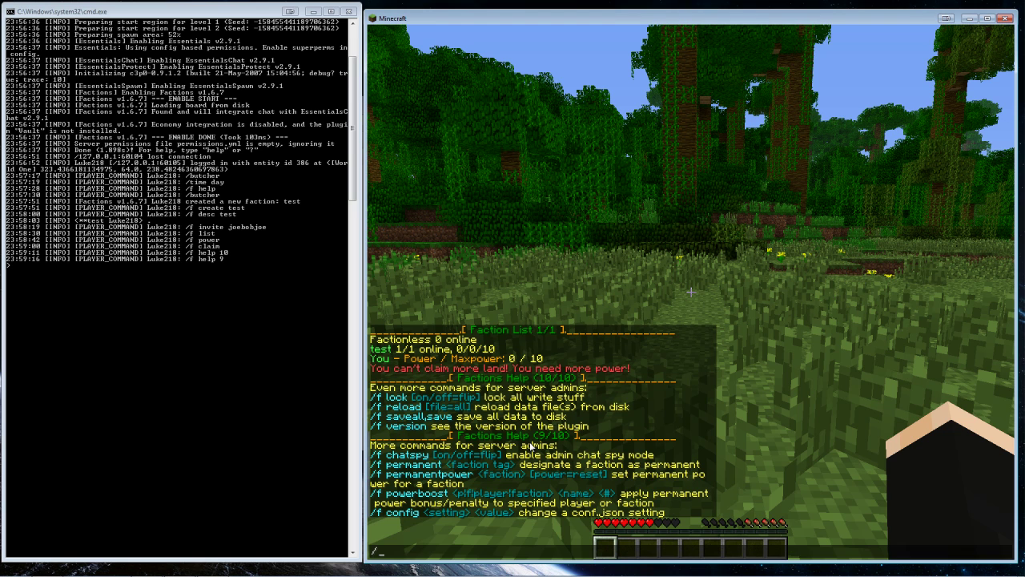
text(f power boost test10)
Send /f powerboost test 10, then retry with a player name and amount 10
key(Return)
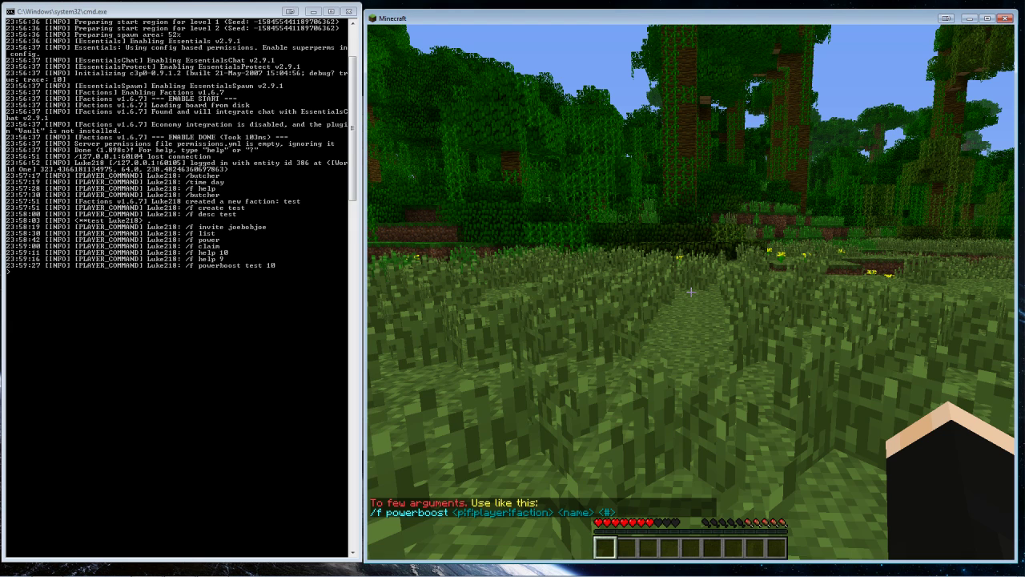
key(t)
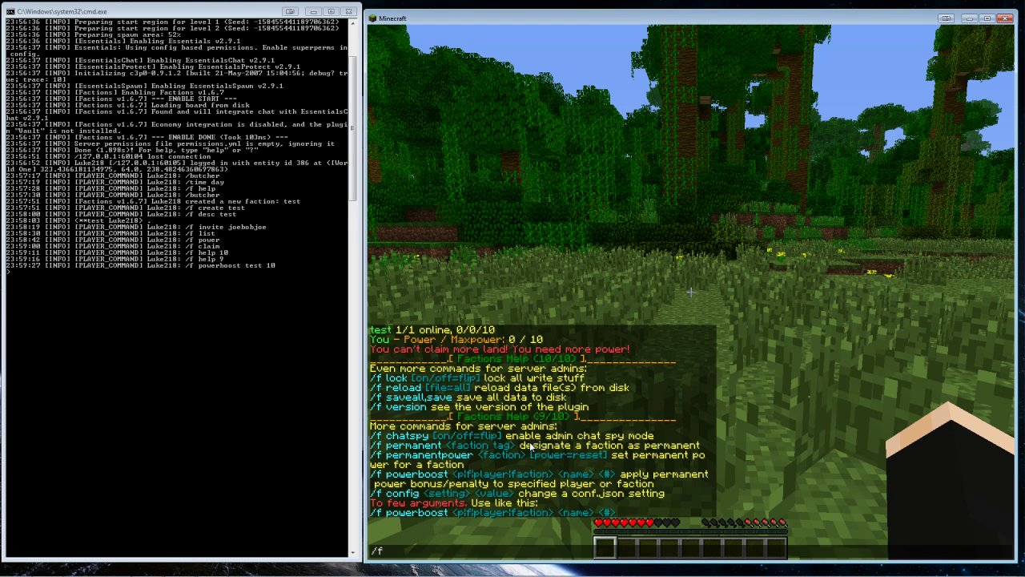
text(/f powerboost)
text(test Luke2)
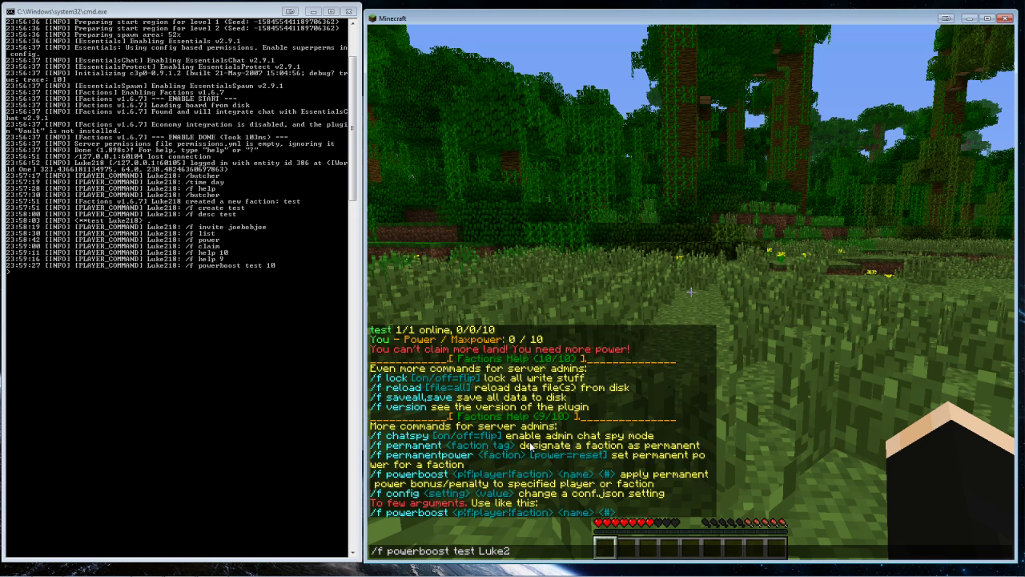
text(18 10)
key(Return)
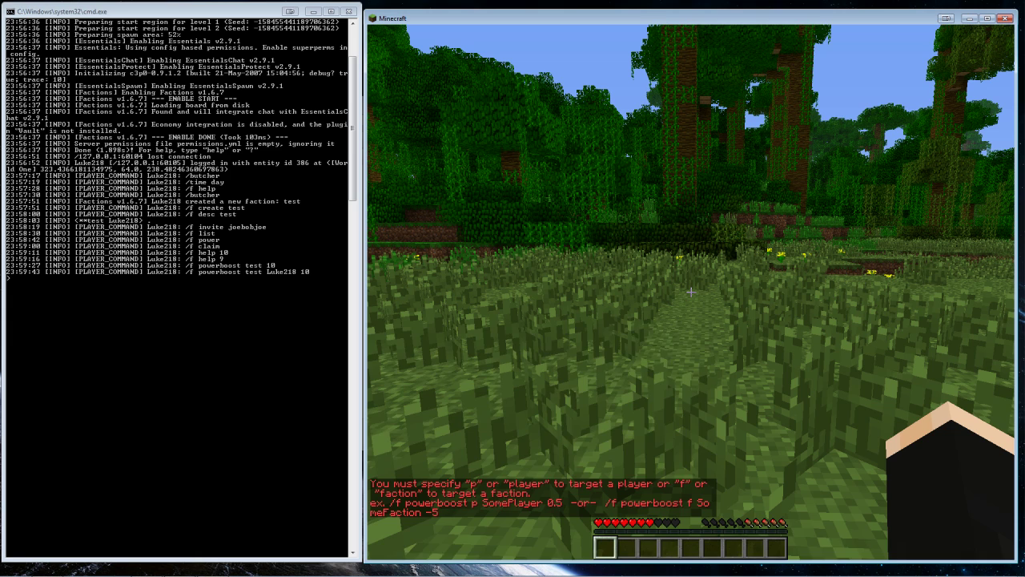
Start another powerboost command naming the player, trimming the end of the name
key(t)
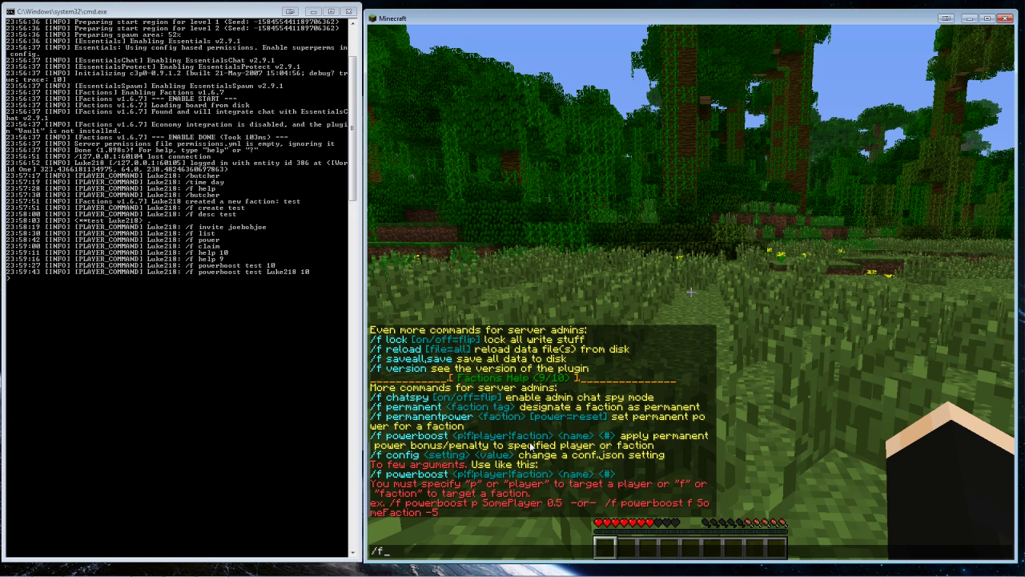
text(powerboost)
text(Luke218)
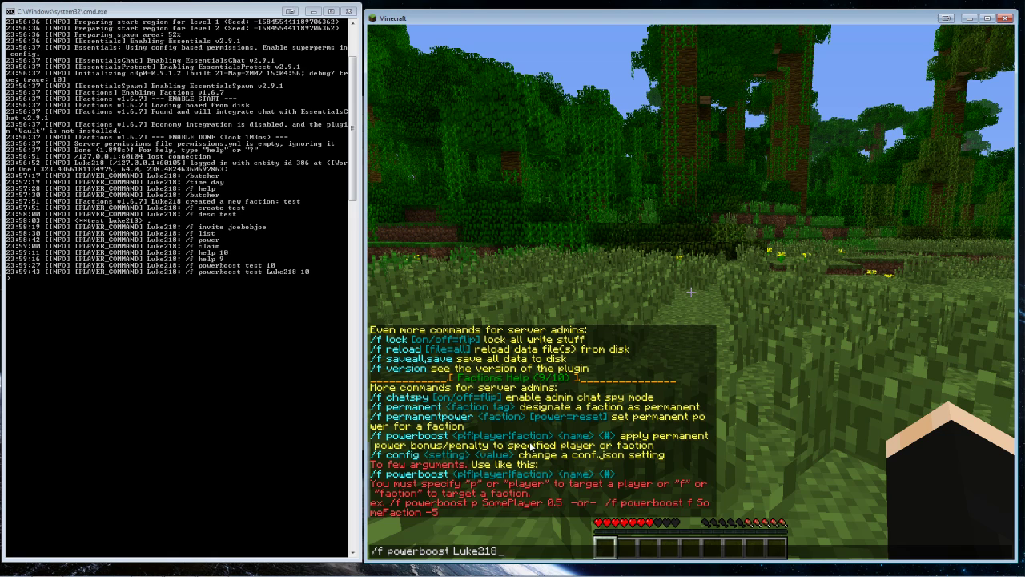
key(BackSpace)
key(BackSpace)
key(BackSpace)
key(BackSpace)
key(BackSpace)
key(BackSpace)
key(BackSpace)
key(BackSpace)
key(BackSpace)
key(BackSpace)
key(BackSpace)
key(BackSpace)
key(BackSpace)
key(BackSpace)
key(BackSpace)
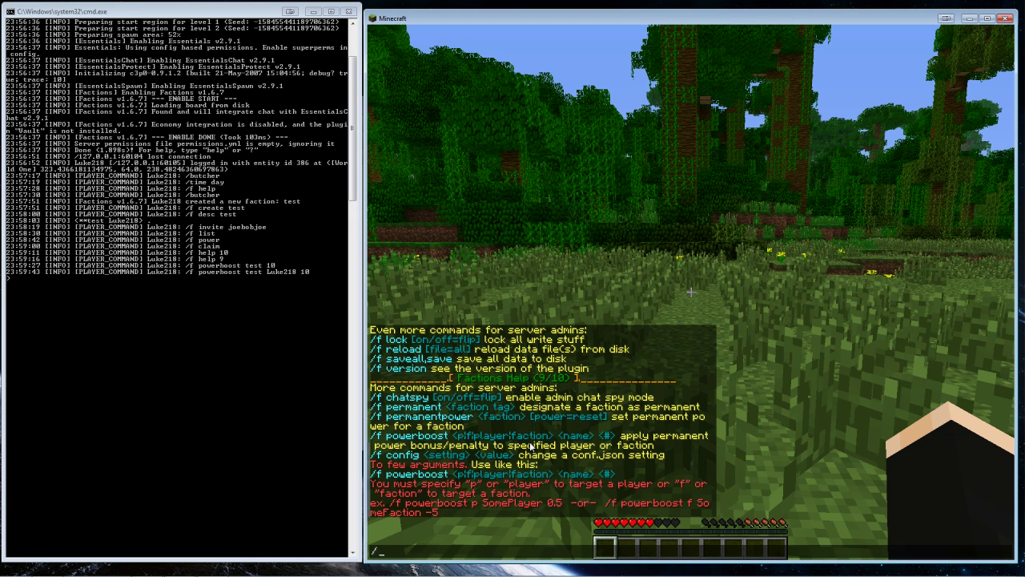
Show Factions help page 2, then set a personal home with /sethome and teleport via /home
text(/f s)
text(help)
text( 2)
key(Return)
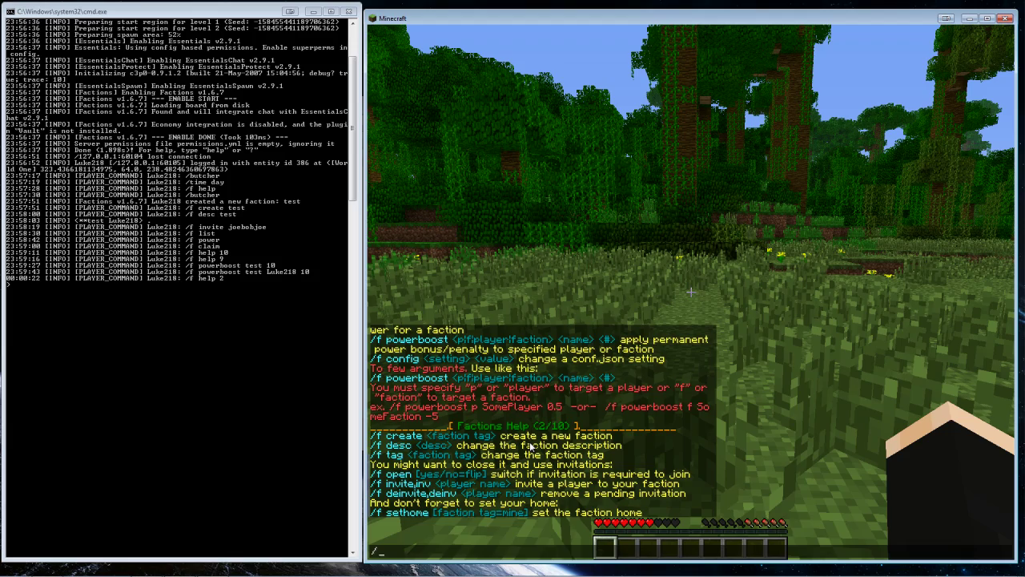
key(Escape)
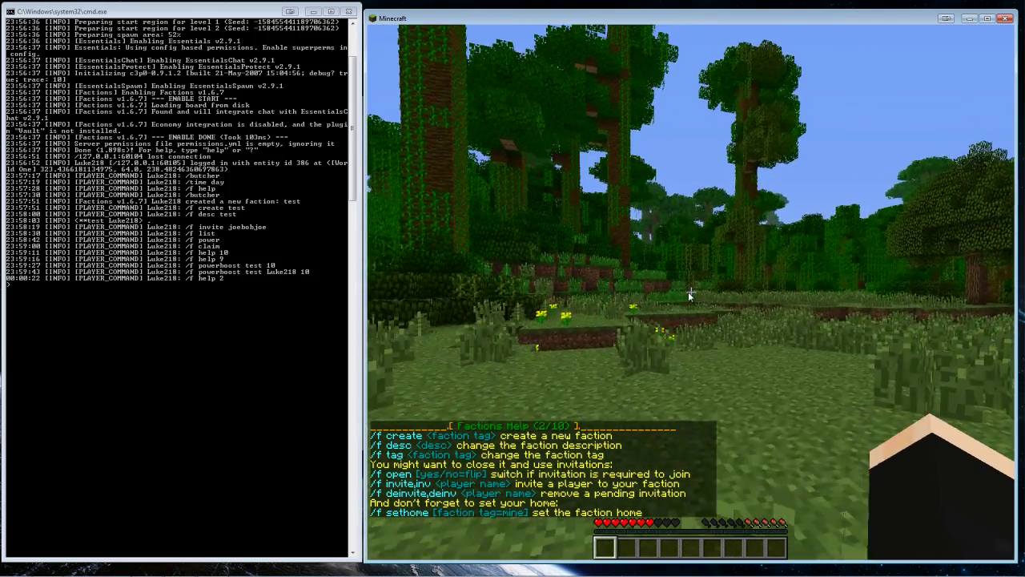
key(slash)
text(sethome)
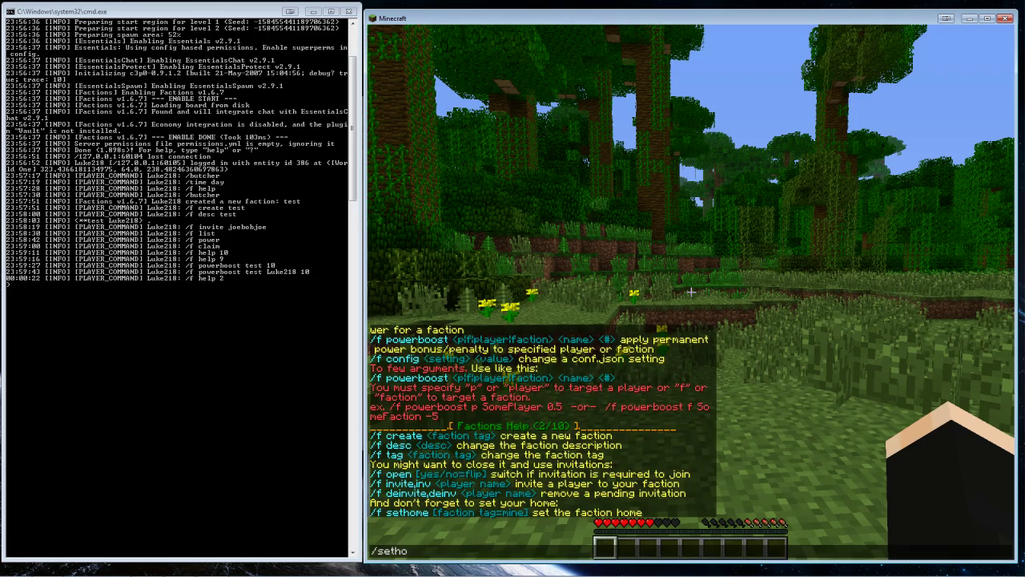
key(Return)
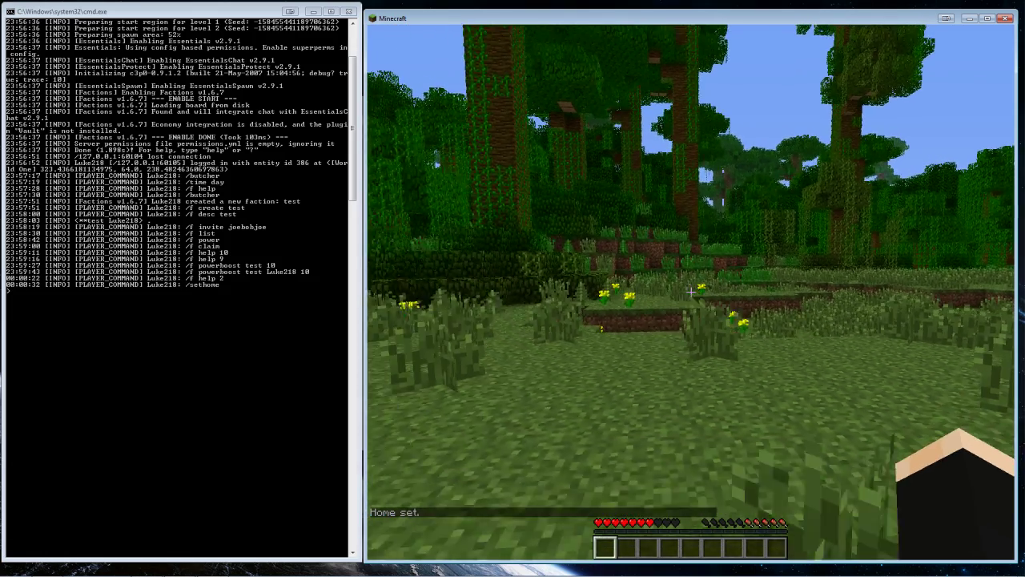
key(slash)
text(home)
key(Return)
In the tall grass, set the faction home with /f sethome and try /f home twice
key(w)
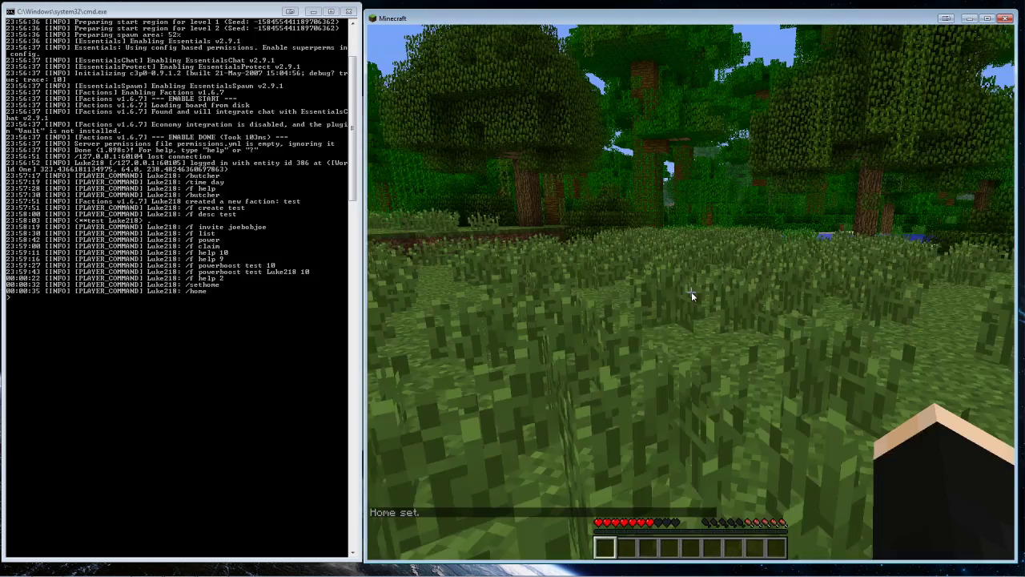
key(slash)
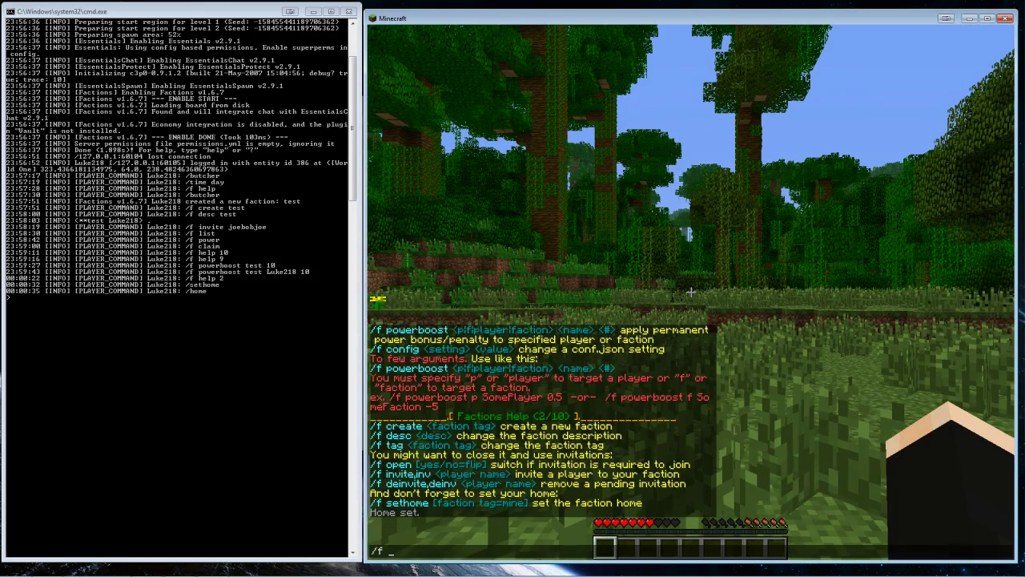
text(f sethome)
key(Return)
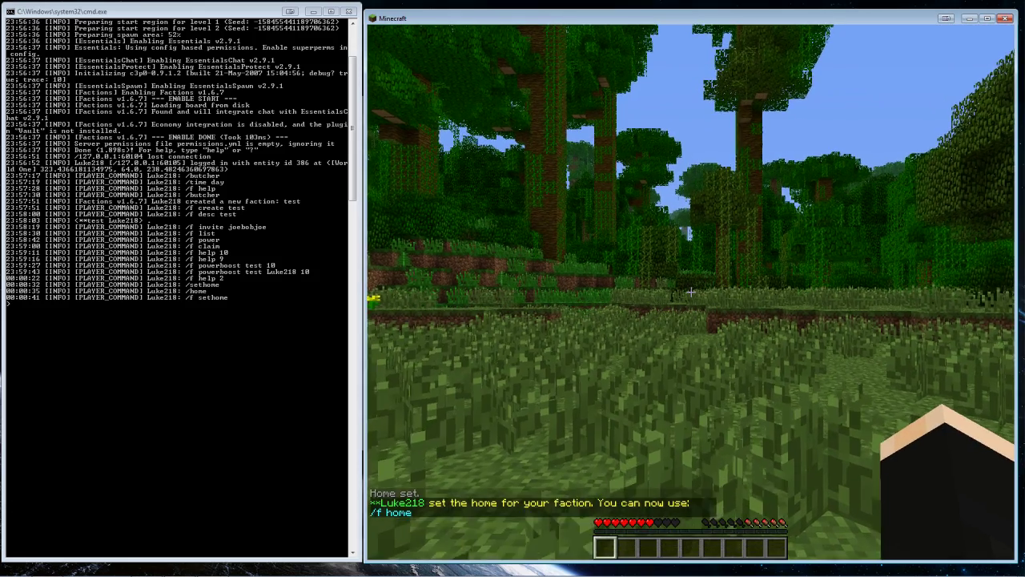
key(slash)
text(f home)
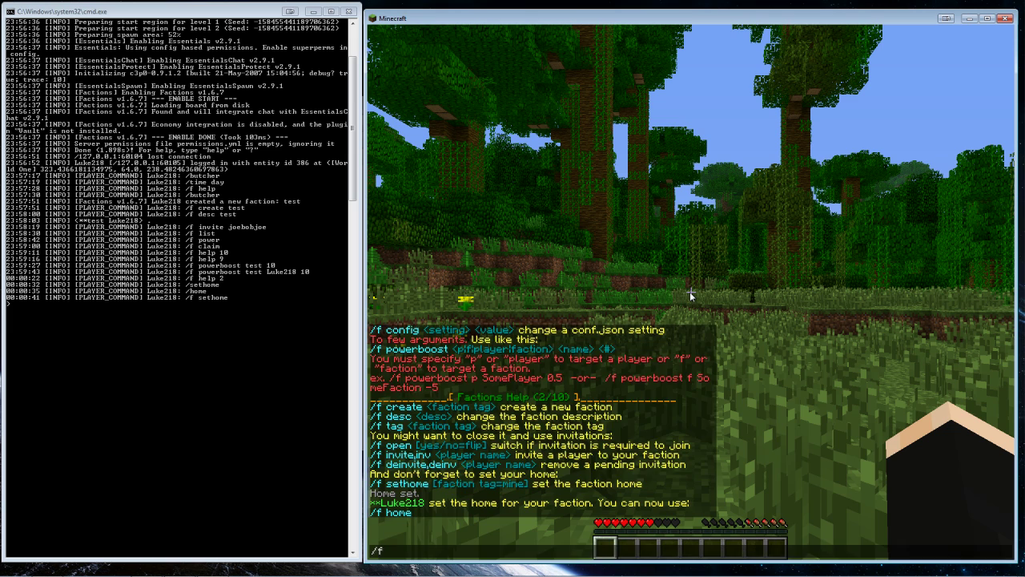
key(Return)
key(t)
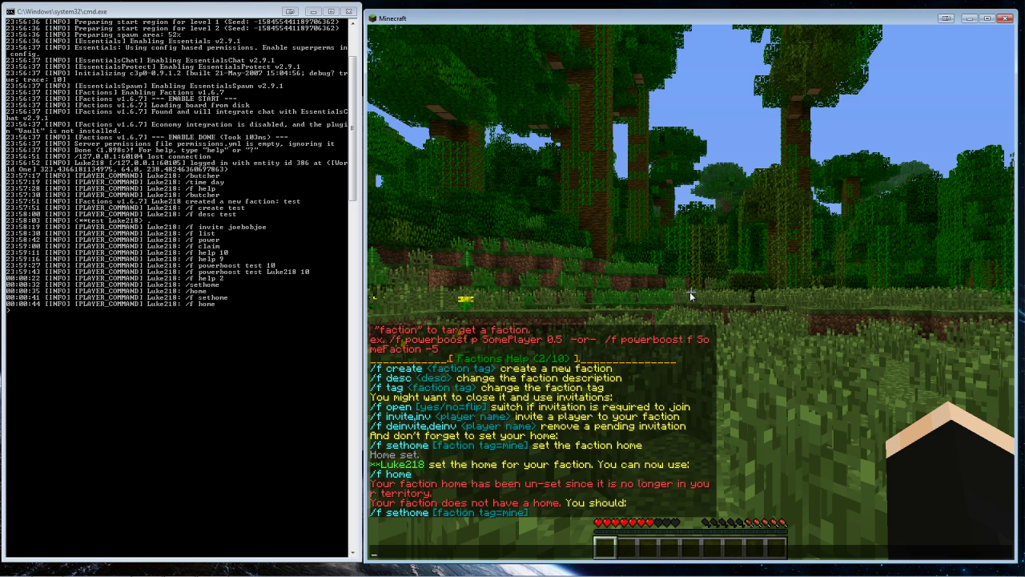
key(Return)
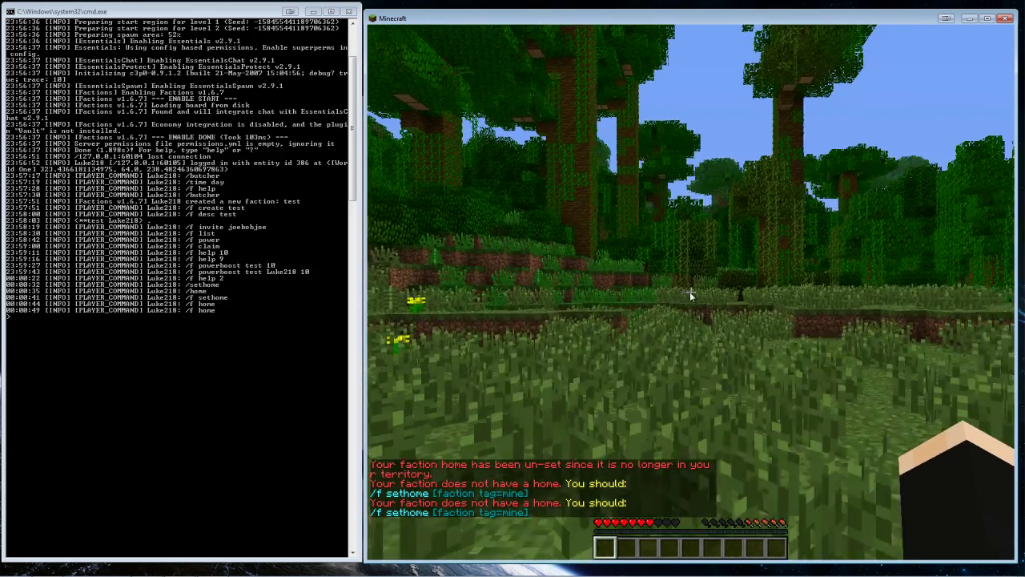
Set the faction home again, test /f home, then walk out onto the open grassland
key(slash)
text(f seth)
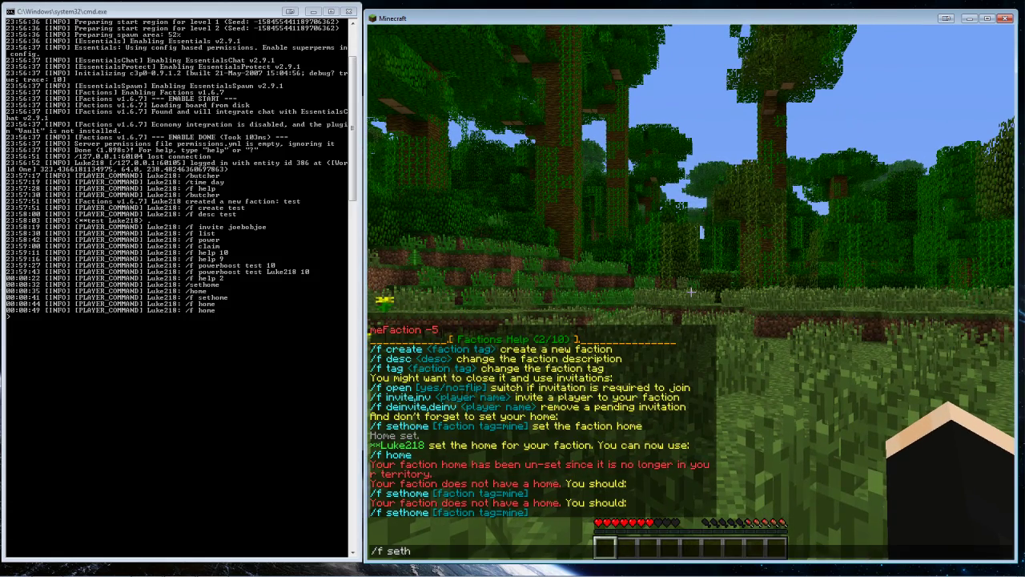
text(ome)
key(Return)
key(slash)
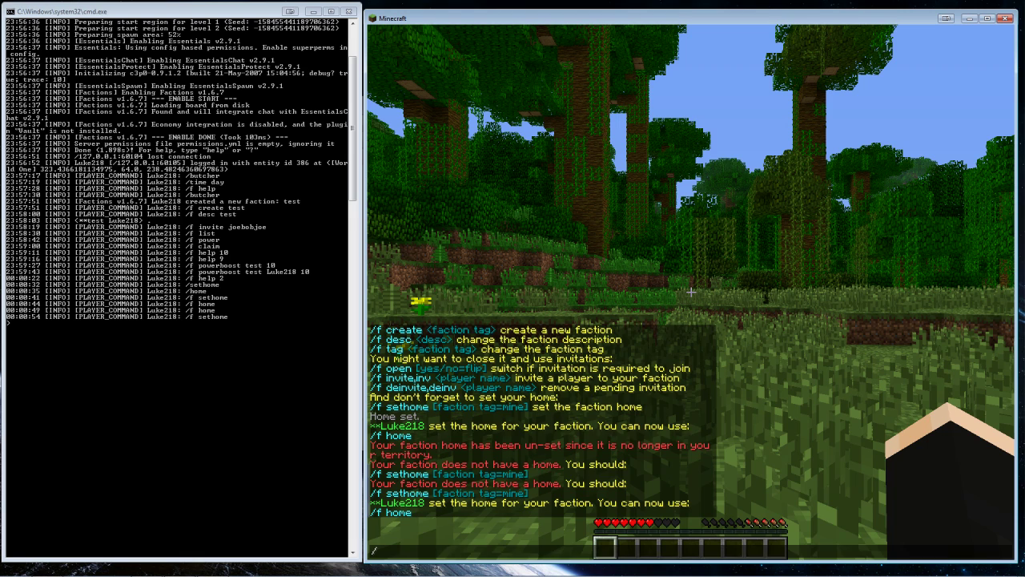
text(f home)
key(Return)
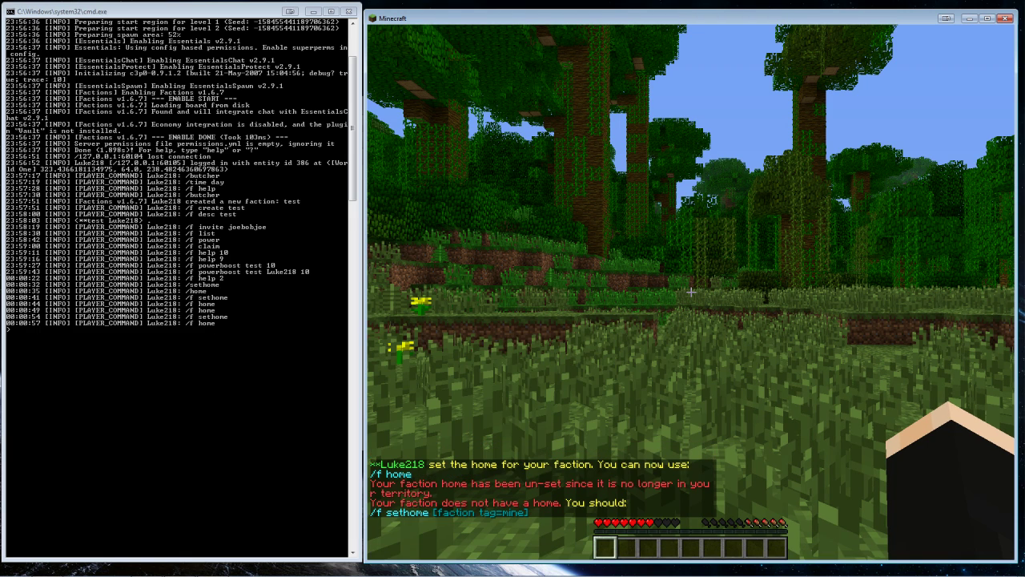
key(w)
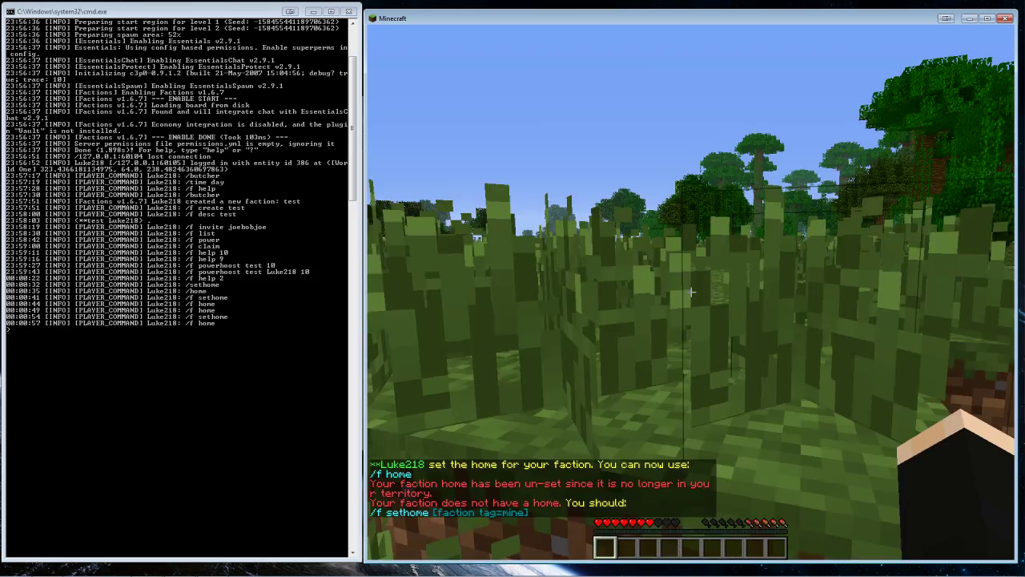
key(w)
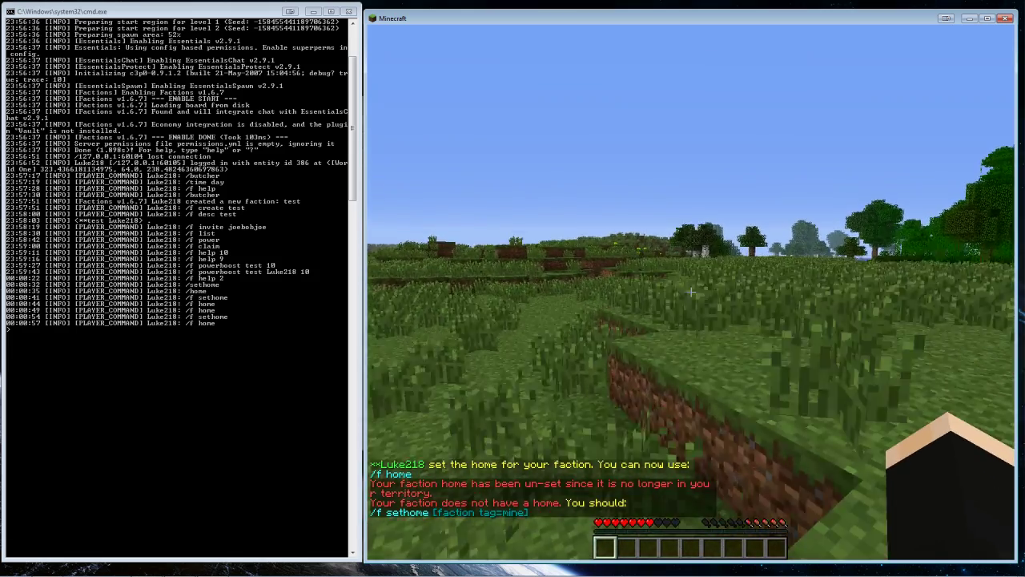
key(w)
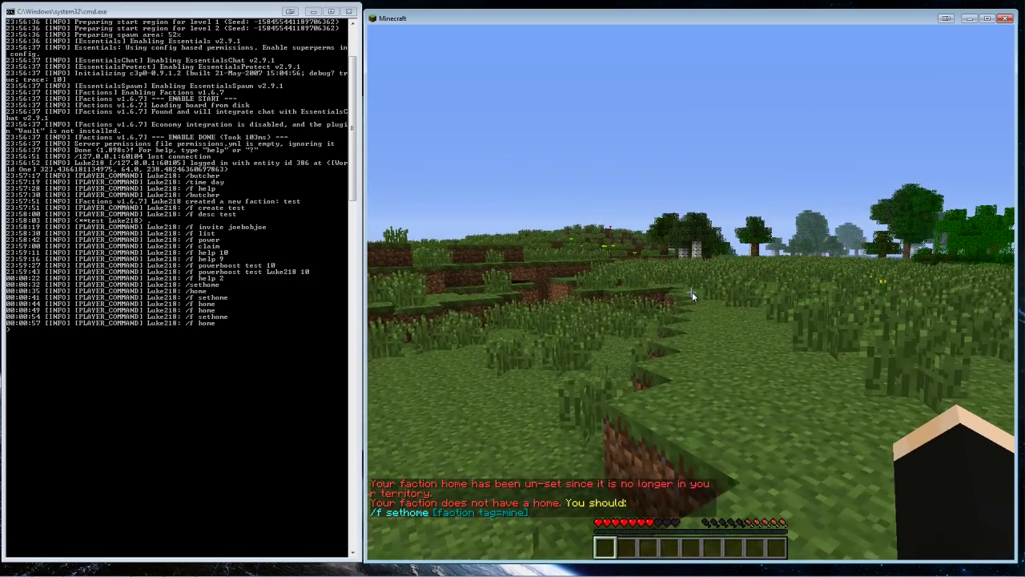
key(t)
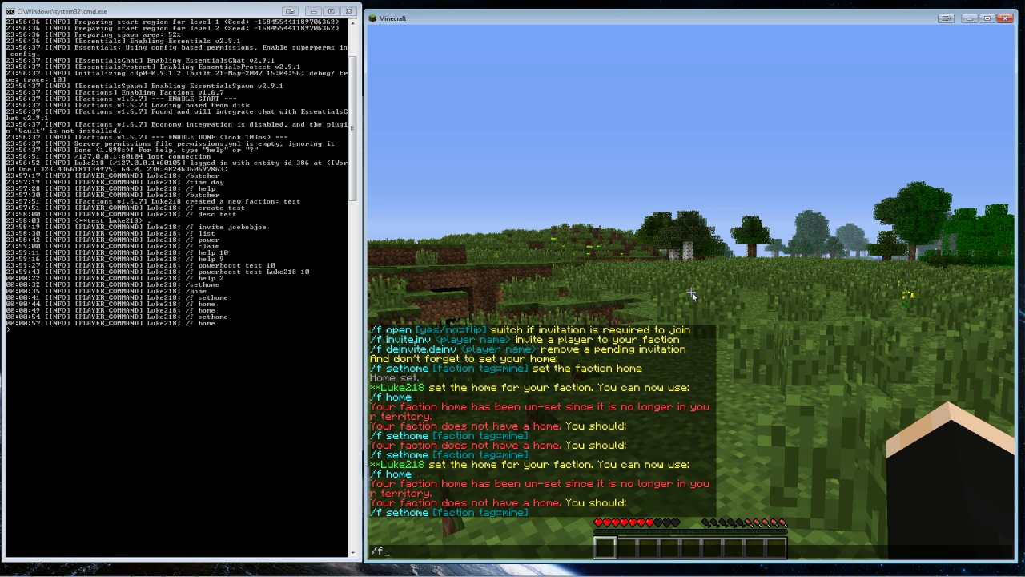
Claim the land with /f claim, cross the territory border, and try /f home
text(/f claim)
key(Return)
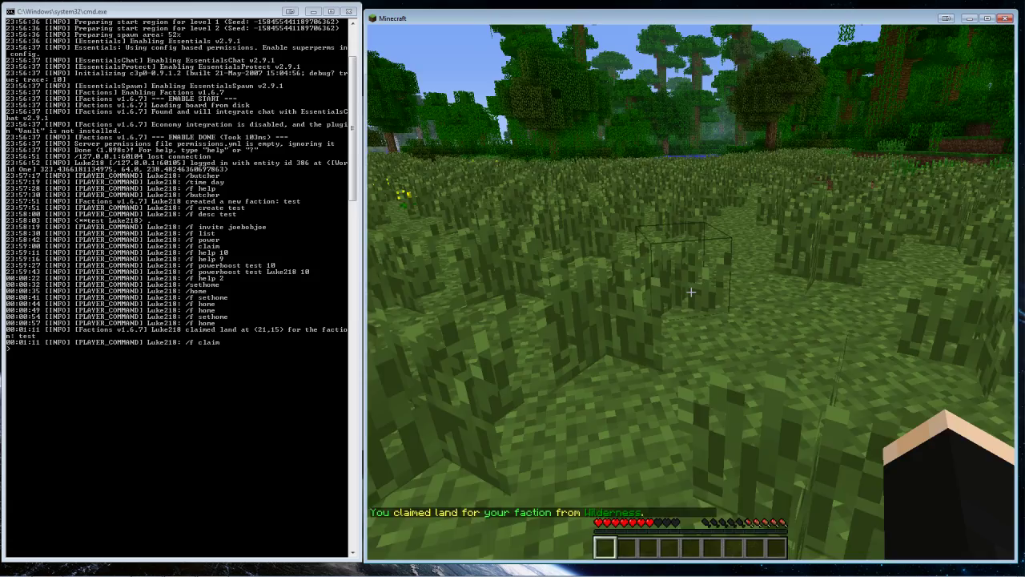
key(w)
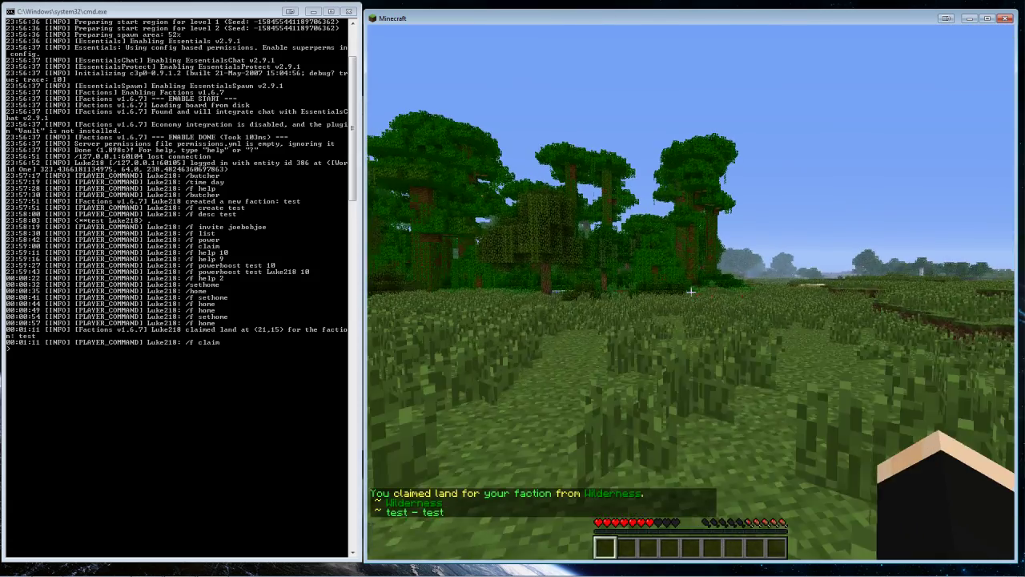
key(w)
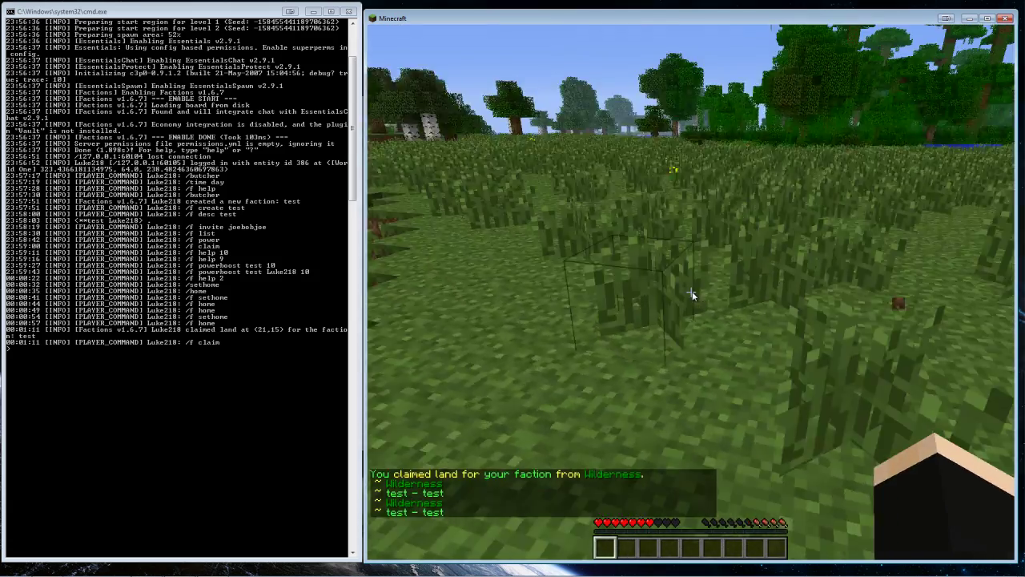
text(/f)
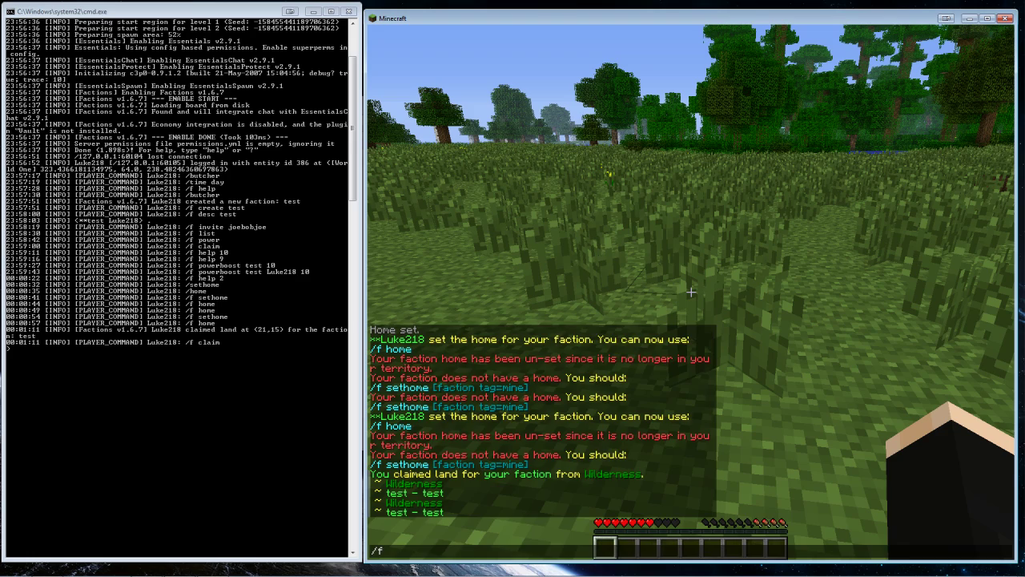
text( home)
key(Return)
Set the faction home on the claimed land, then test teleporting with /home and /f home
text(t)
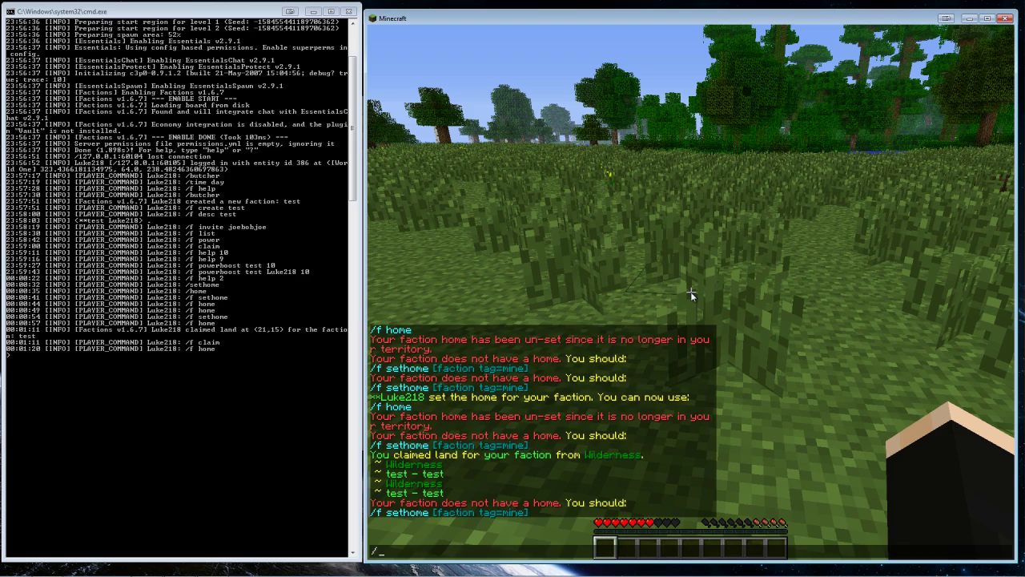
text(/f sethome)
key(Return)
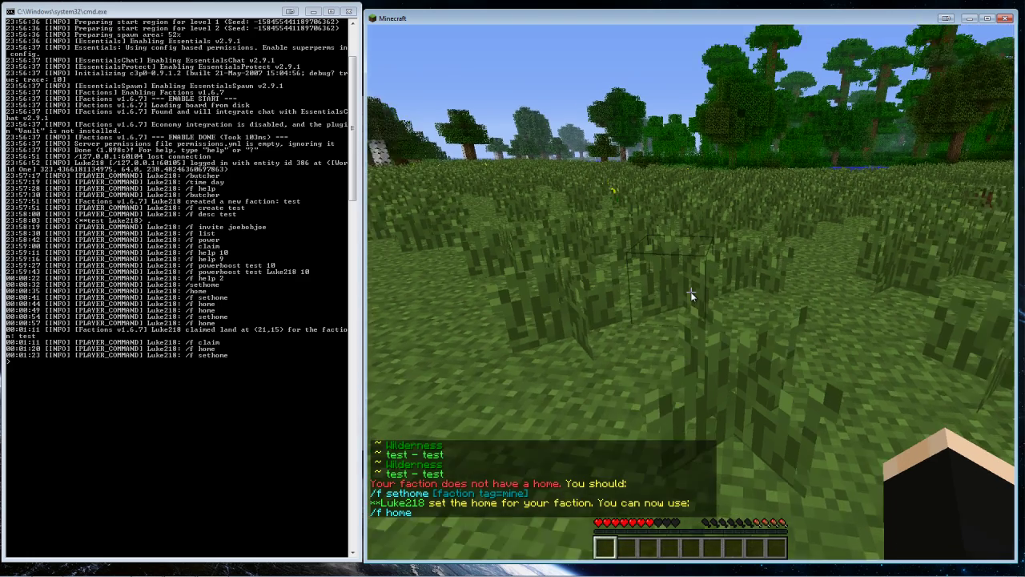
text(t/home)
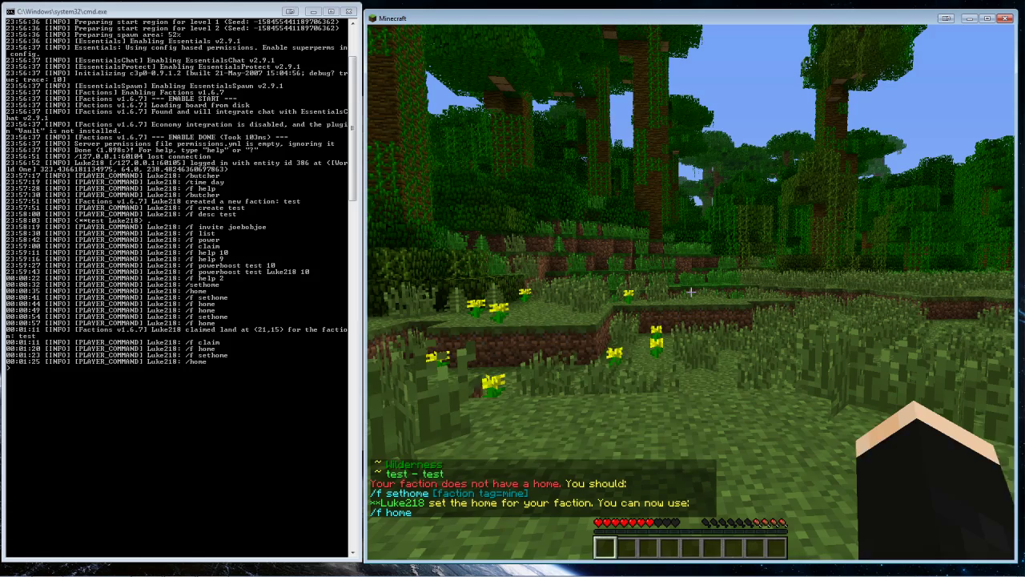
key(Return)
text(t/f home)
key(Return)
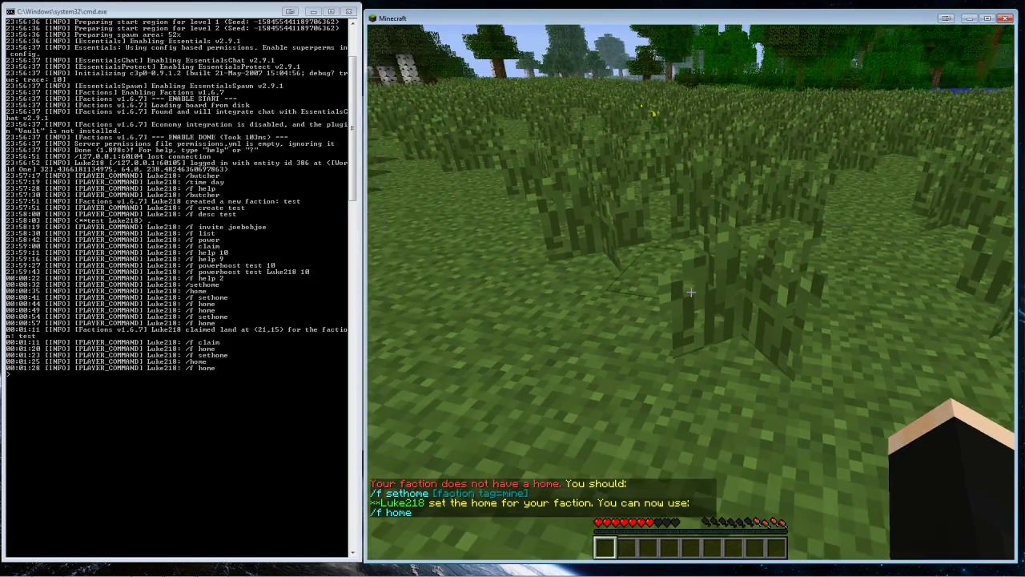
text(t)
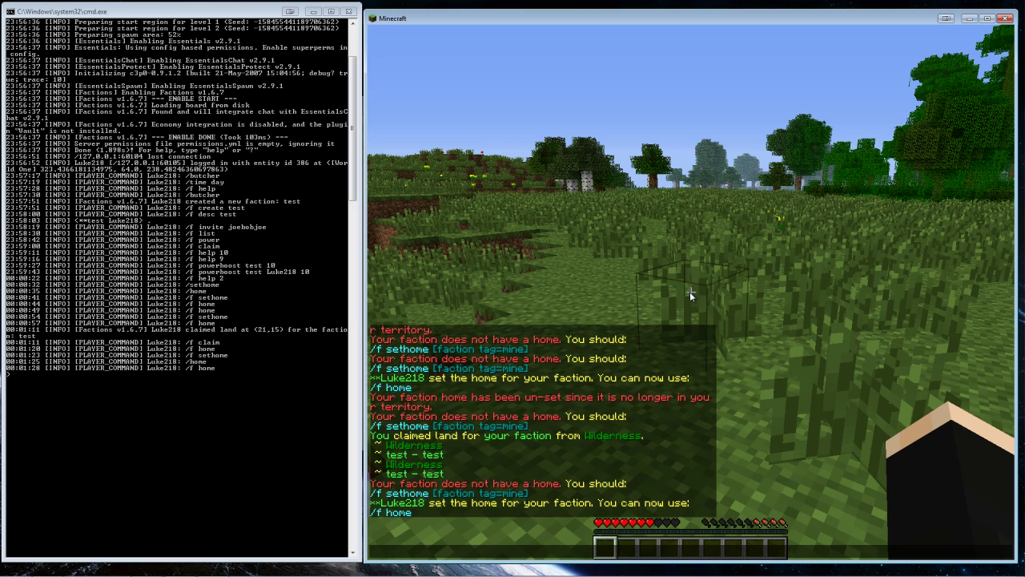
text(/f help 4)
Display Factions help pages 4 and 5 in chat
key(Return)
key(t)
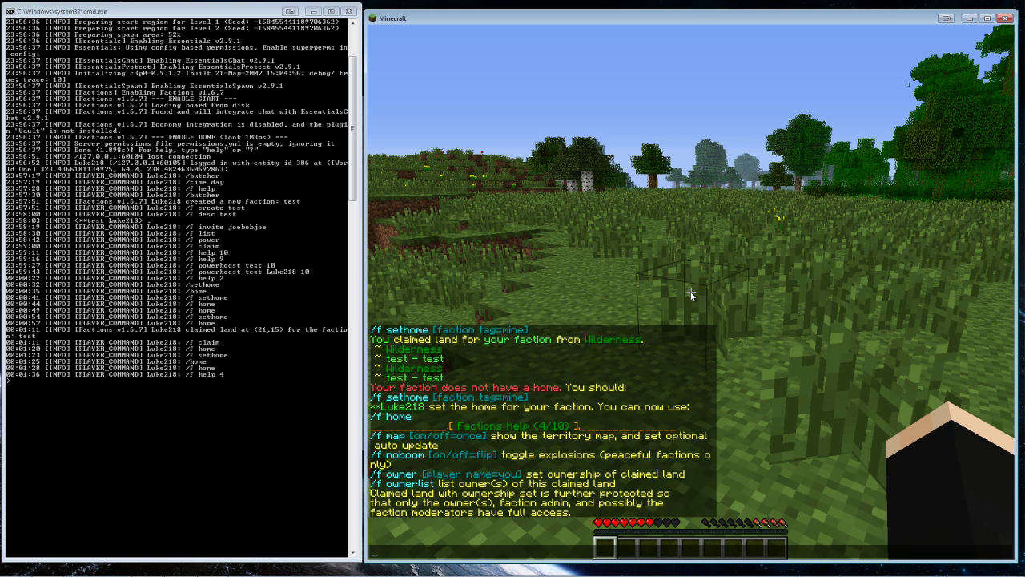
text(/ ho)
key(BackSpace)
key(BackSpace)
key(BackSpace)
key(BackSpace)
text(f help 5)
key(Return)
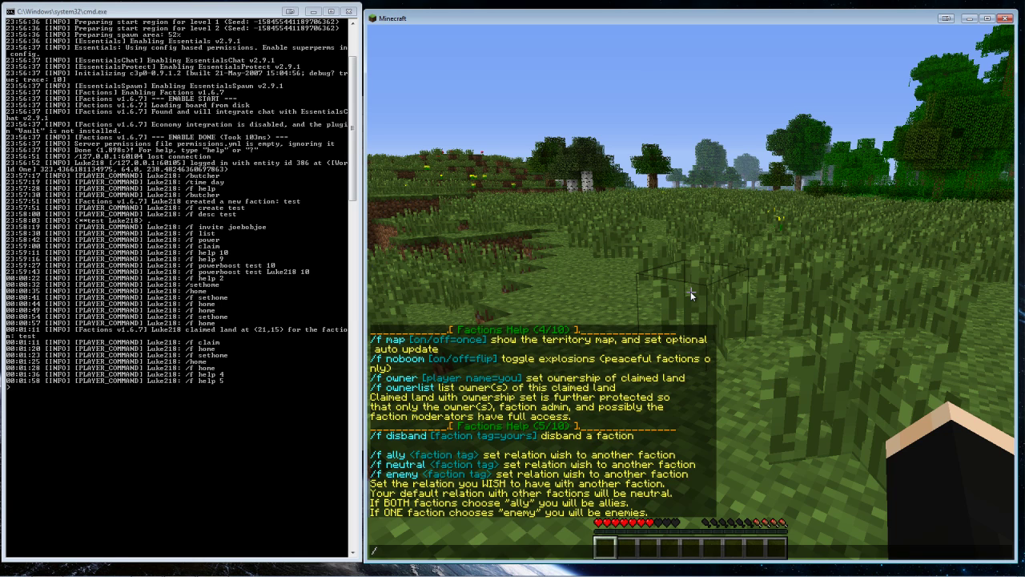
Show Factions help pages 6, 7 and 8, then reopen chat to reread them
text(help 6)
key(Return)
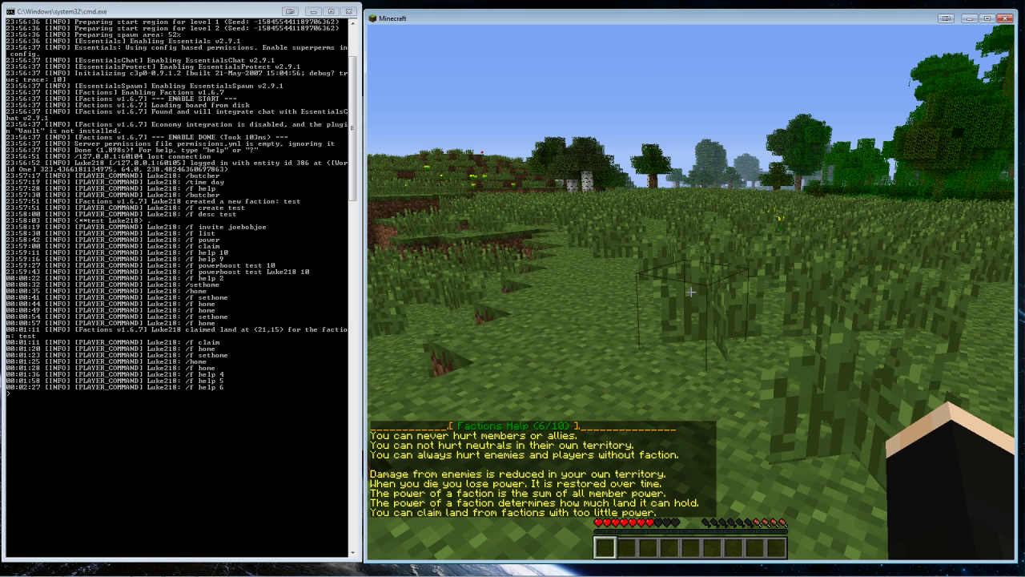
text(t)
text(/)
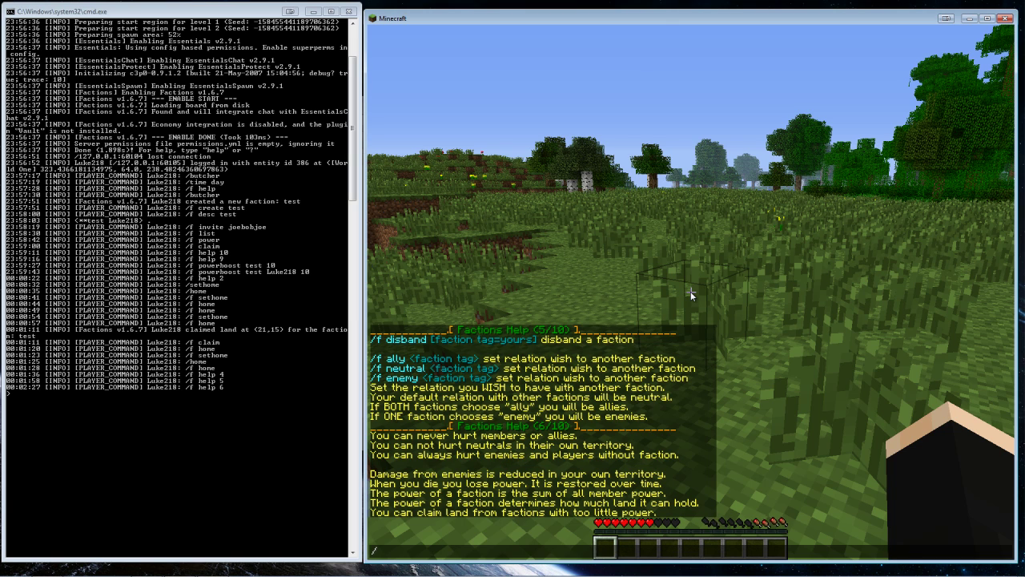
text(f help 7)
key(Return)
text(t/f help )
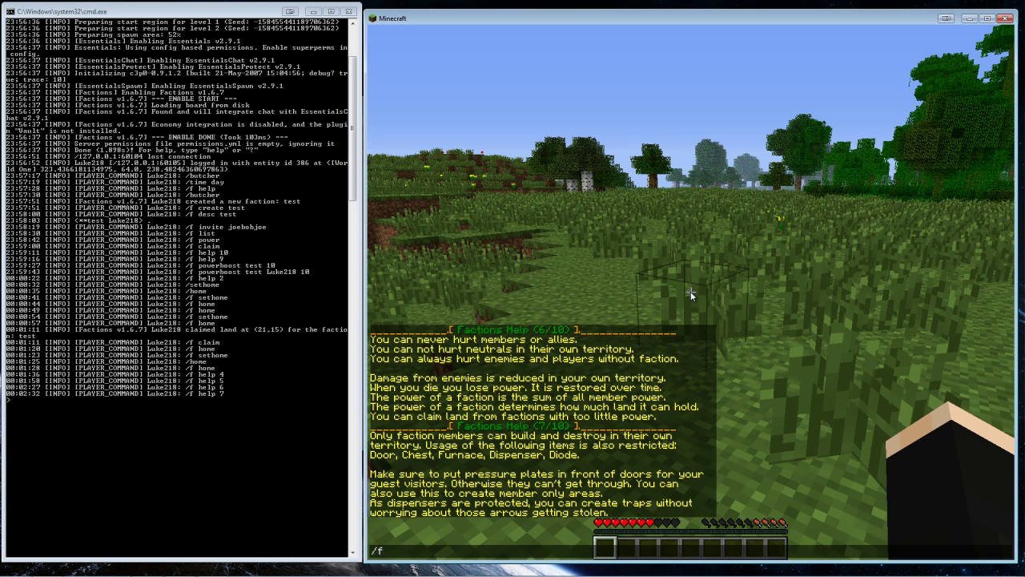
text(8)
key(Return)
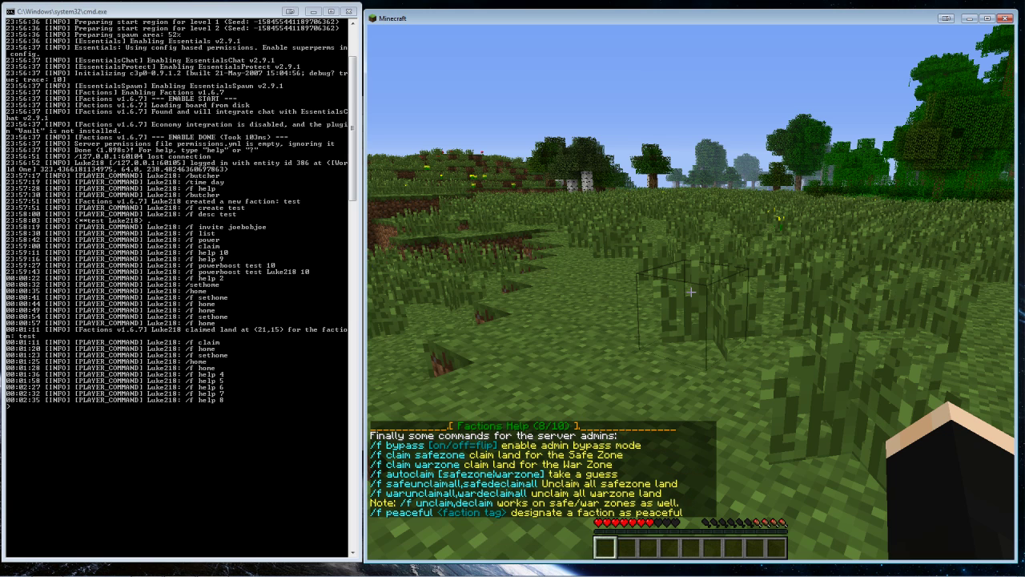
key(t)
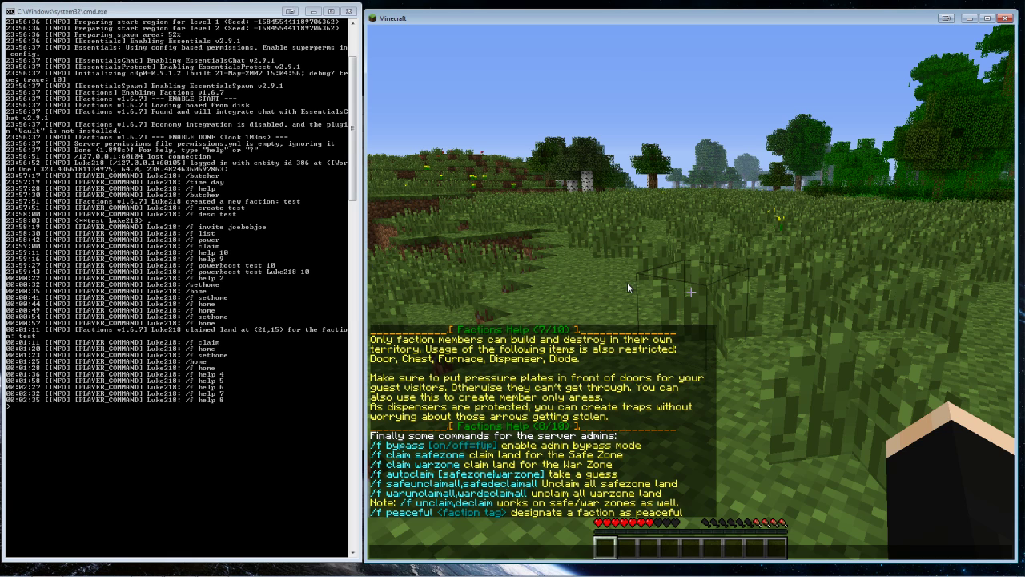
Enable admin bypass mode with /f bypass
text(/f bypass)
key(Return)
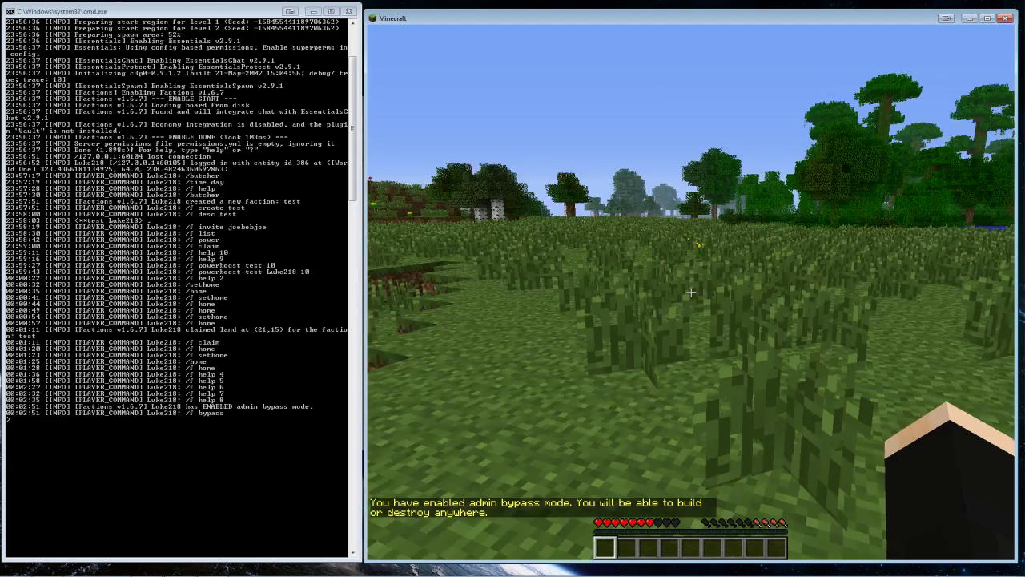
key(t)
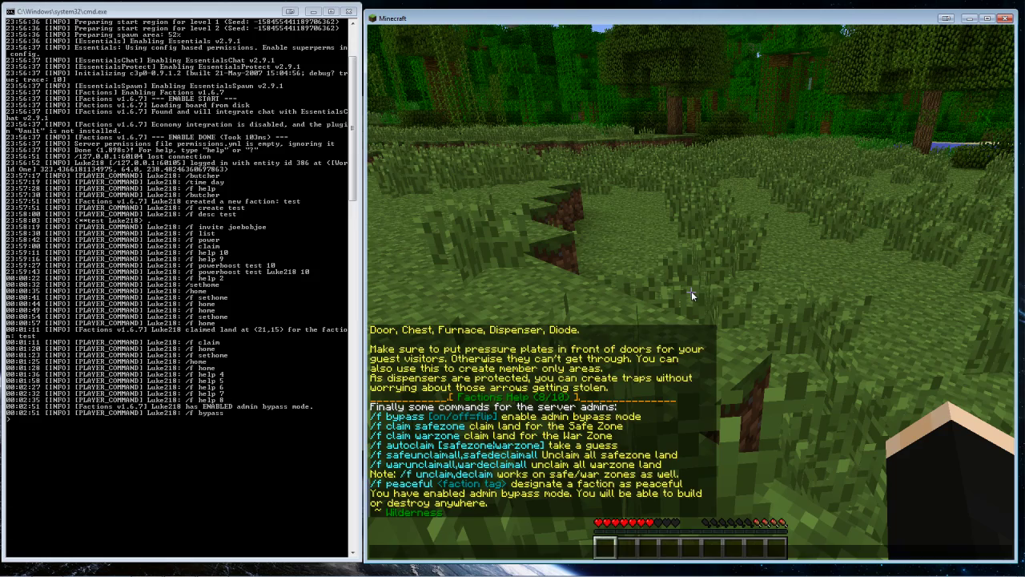
key(Escape)
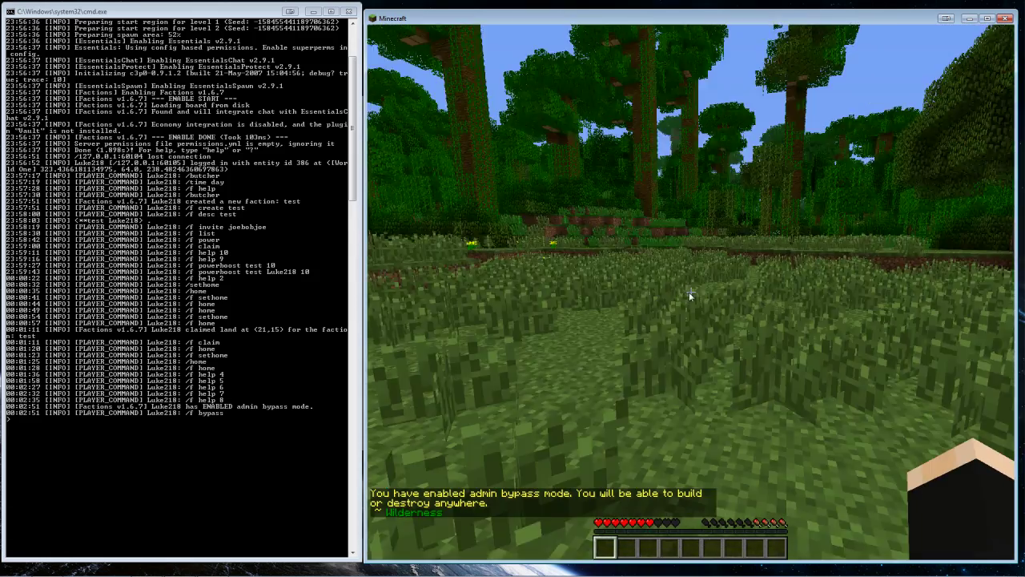
Show Factions help page 9 with /f help 9
key(t)
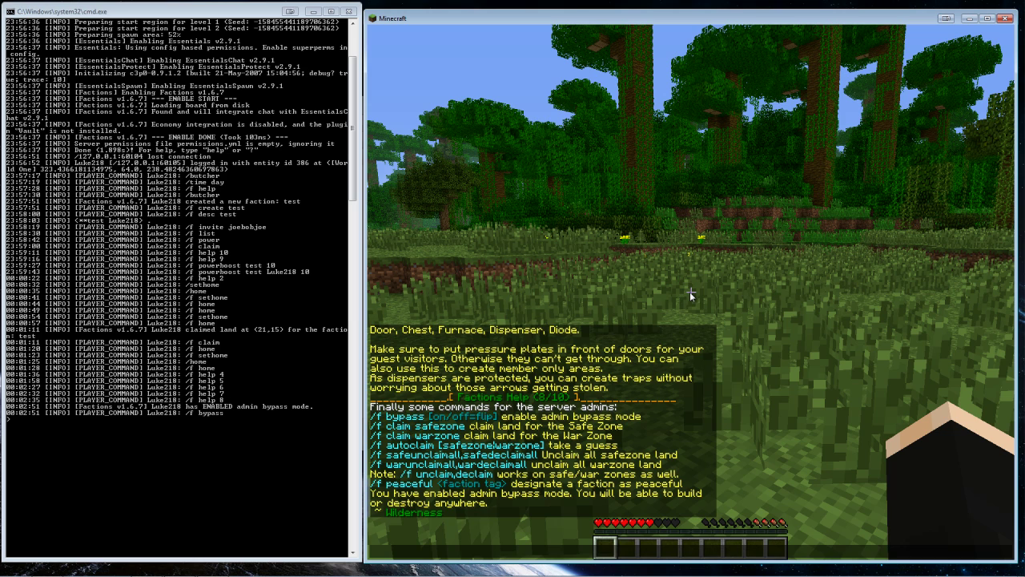
text(/f help 9)
key(Return)
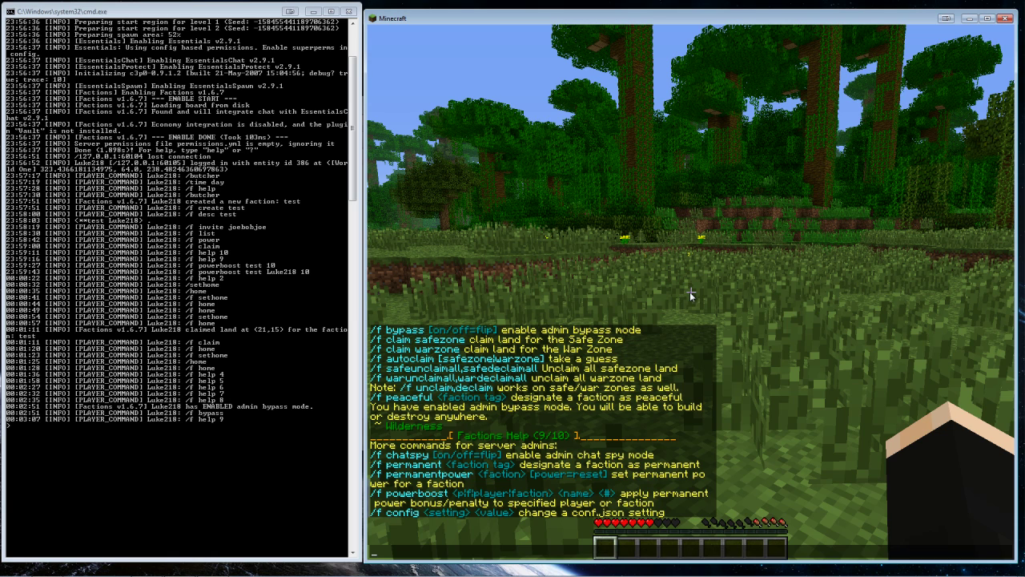
Cycle /f chat to faction-only mode and send the test message 'a'
text(/f chat)
key(Return)
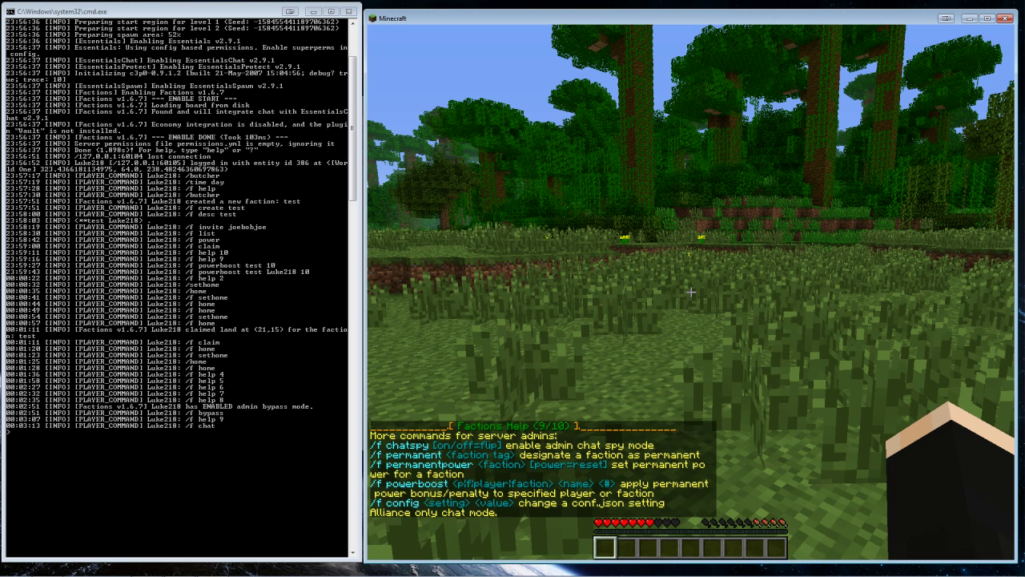
text(/f chat)
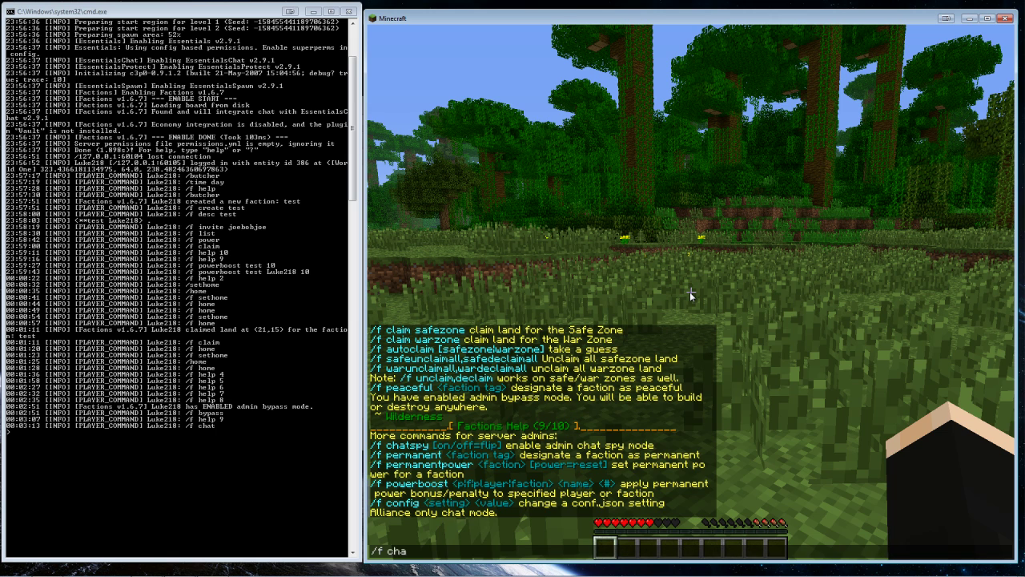
key(Return)
text(t)
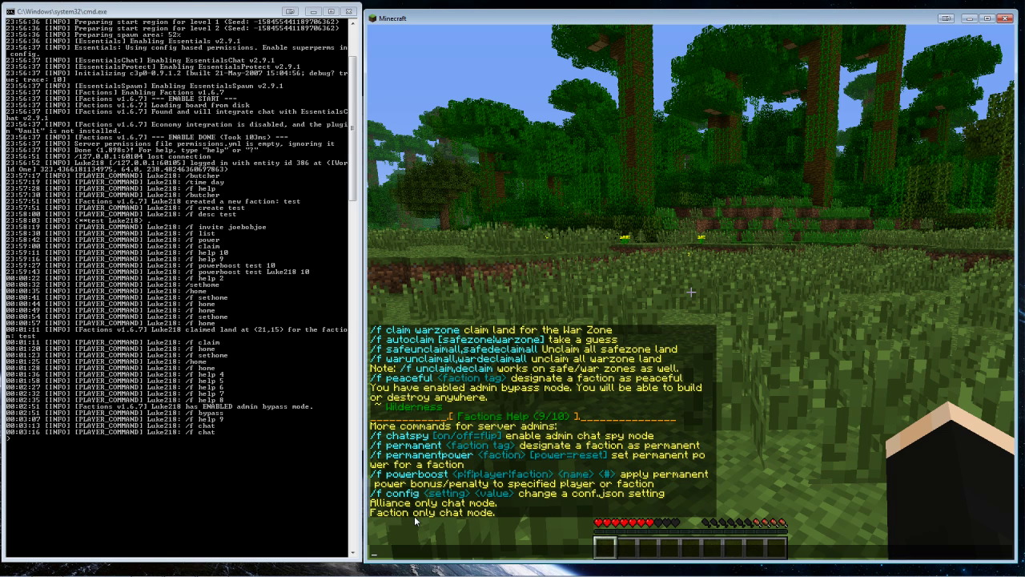
text(a)
key(Return)
Turn on admin chat spying with /f chatspy
key(t)
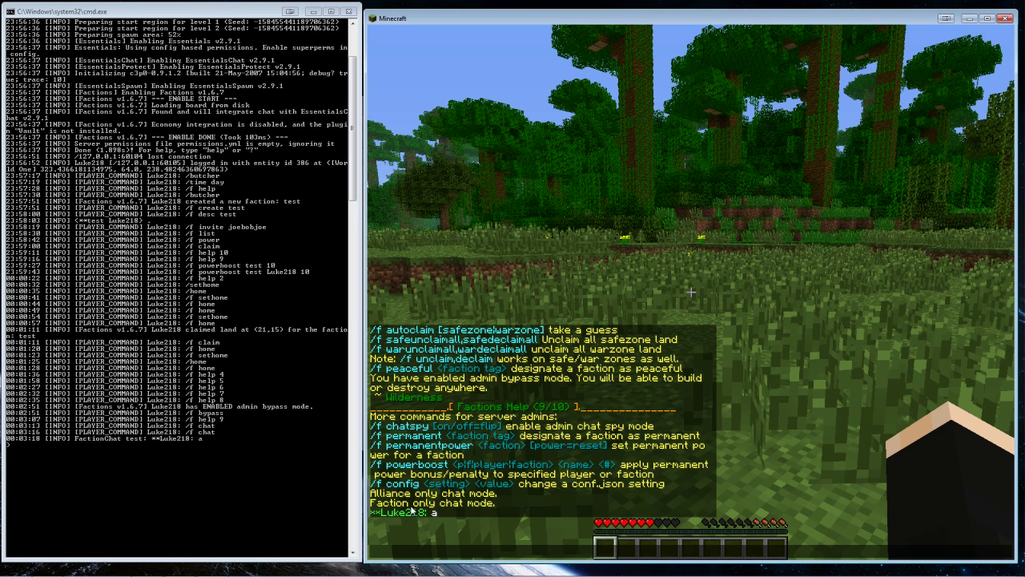
text(/f chatspy)
key(Return)
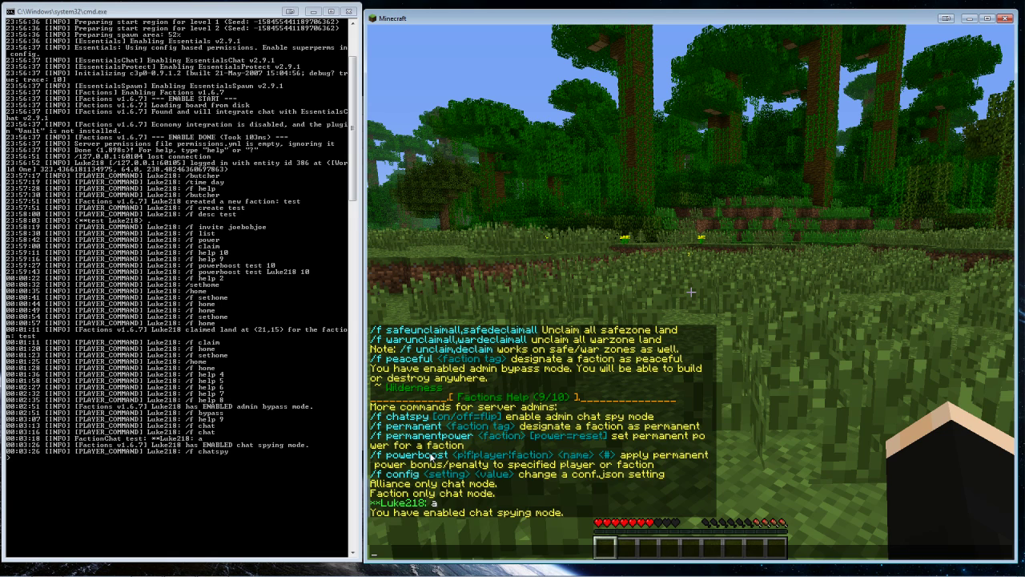
key(t)
Give faction test permanent power 99 and check it with /f show test
text(perma)
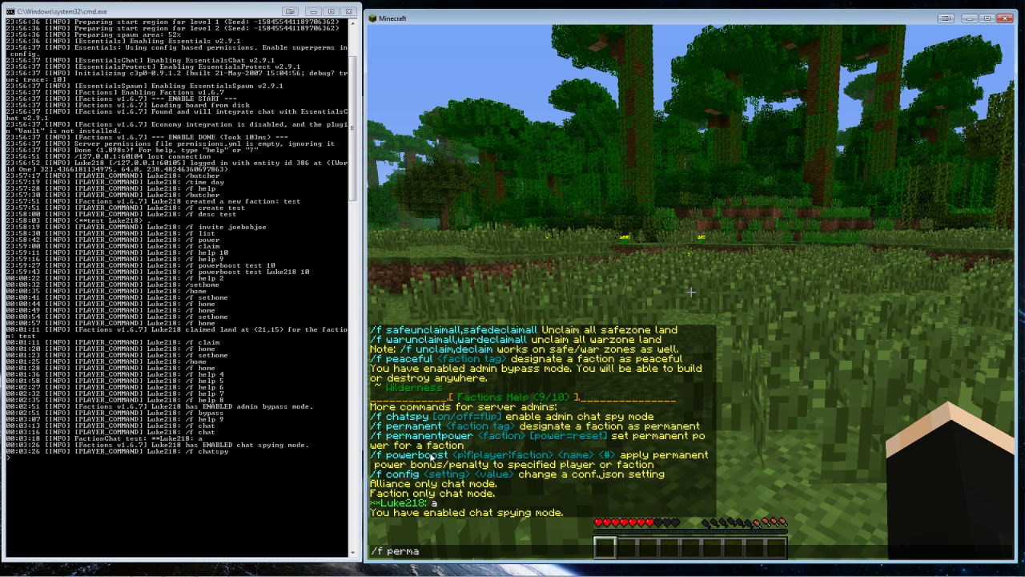
text(nentpow)
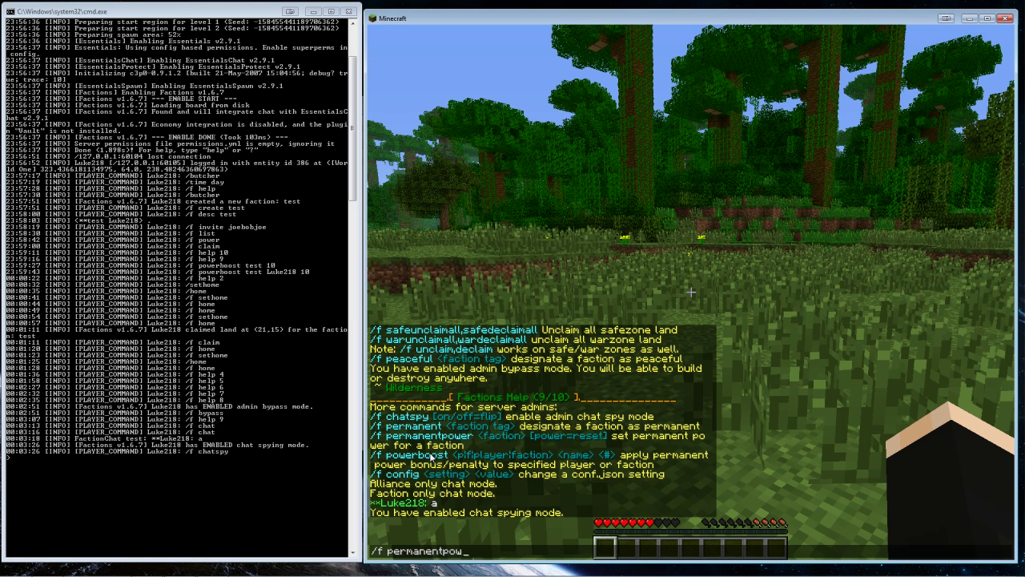
text(er test 99)
key(Return)
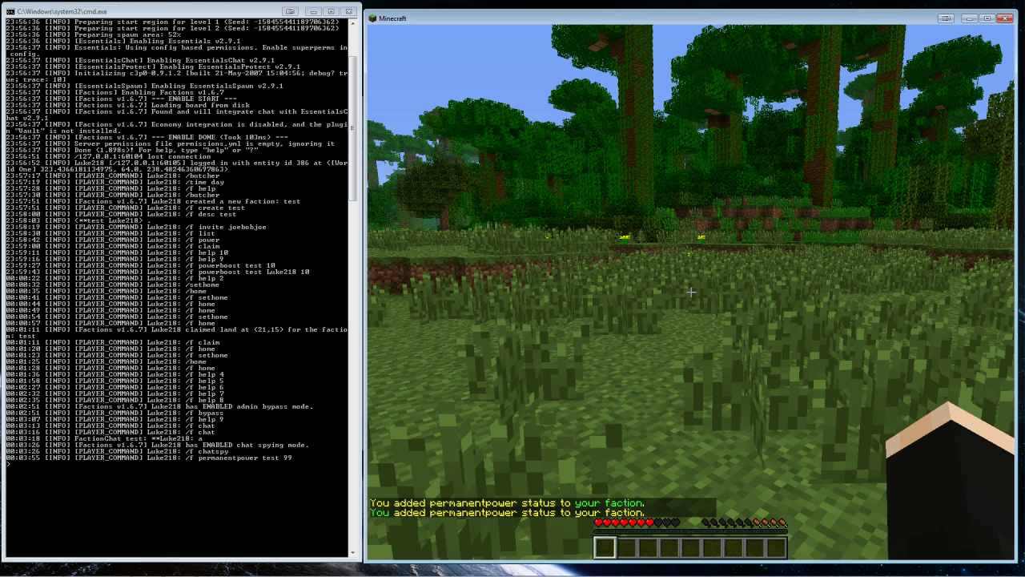
text(t/f show test)
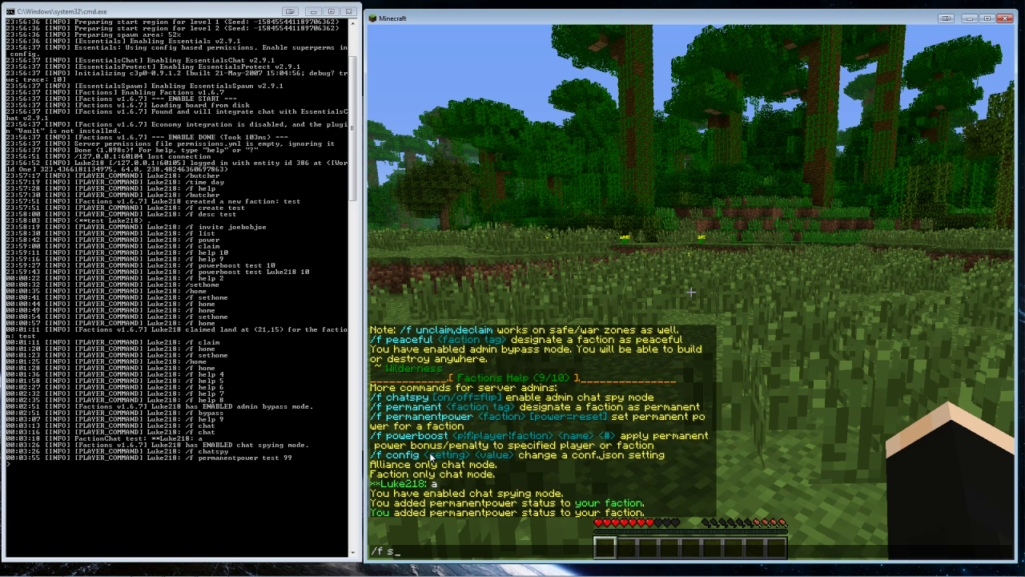
key(Return)
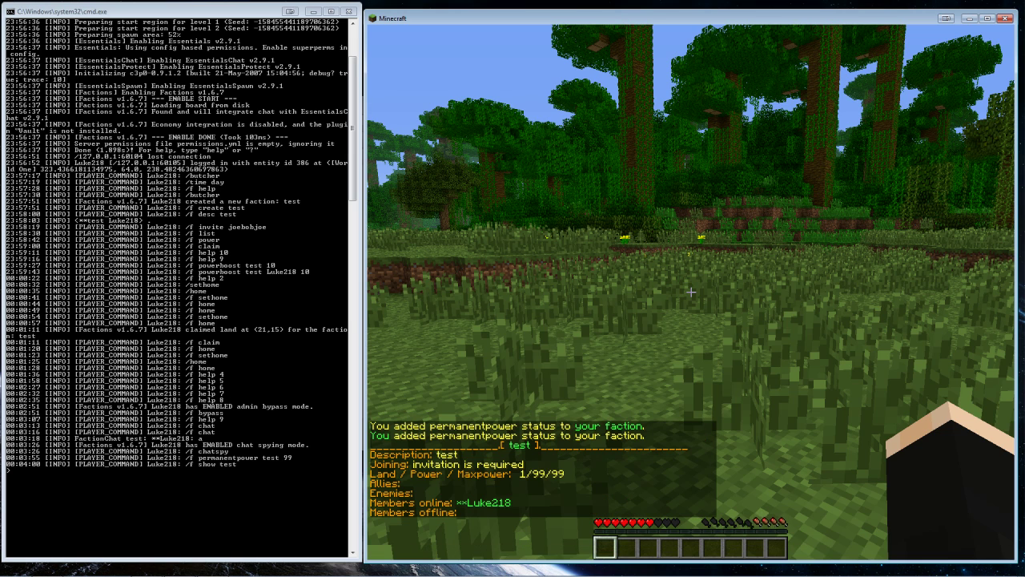
Turn on /f autoclaim and walk forward to claim several new chunks
key(t)
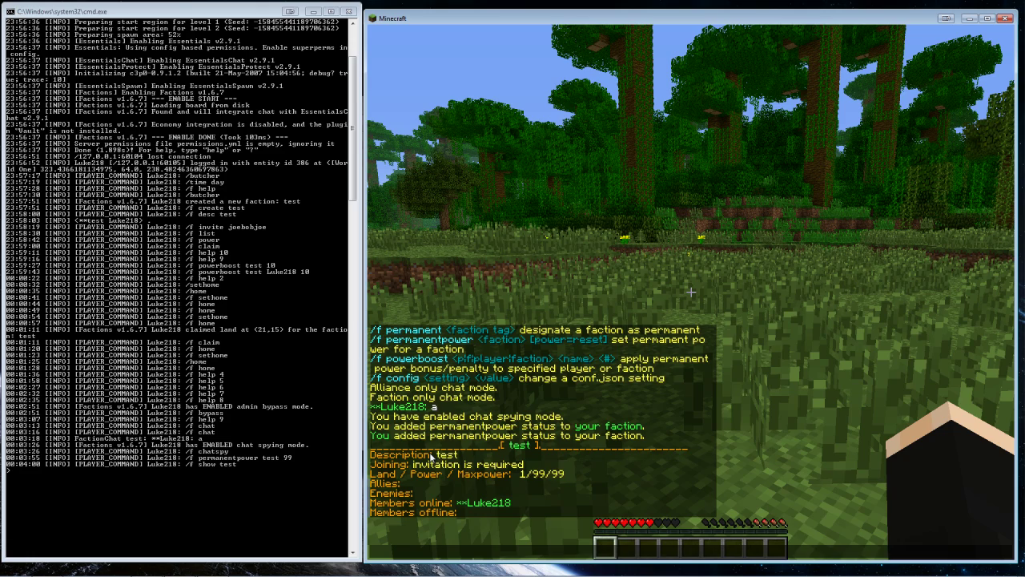
text(/f autoclaim)
key(Return)
key(w)
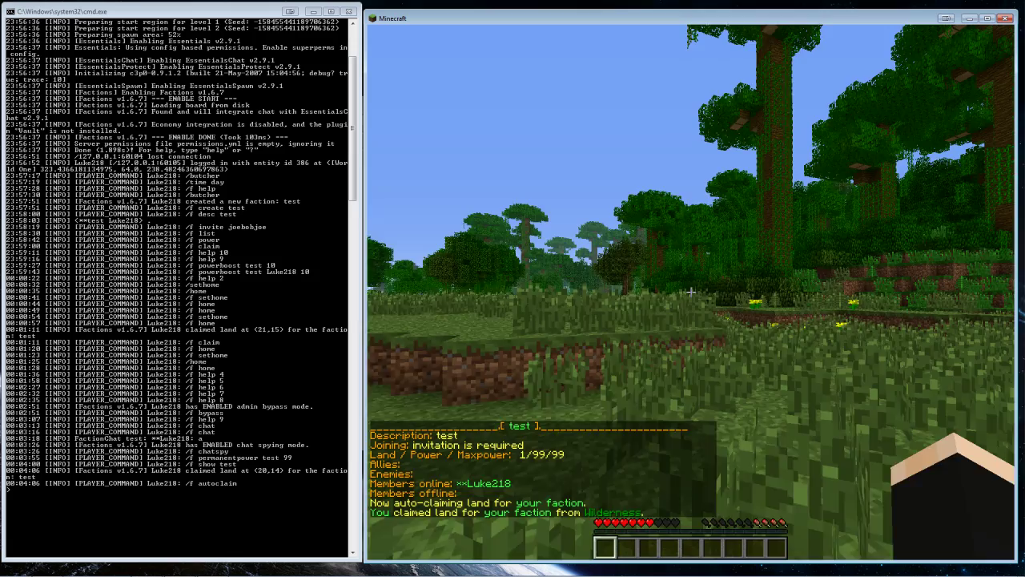
key(w)
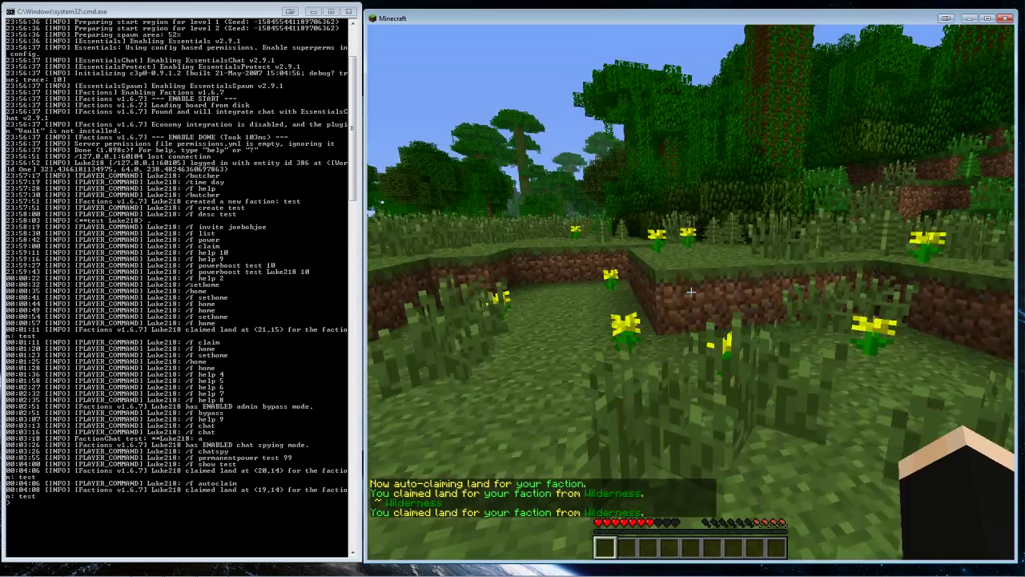
key(w)
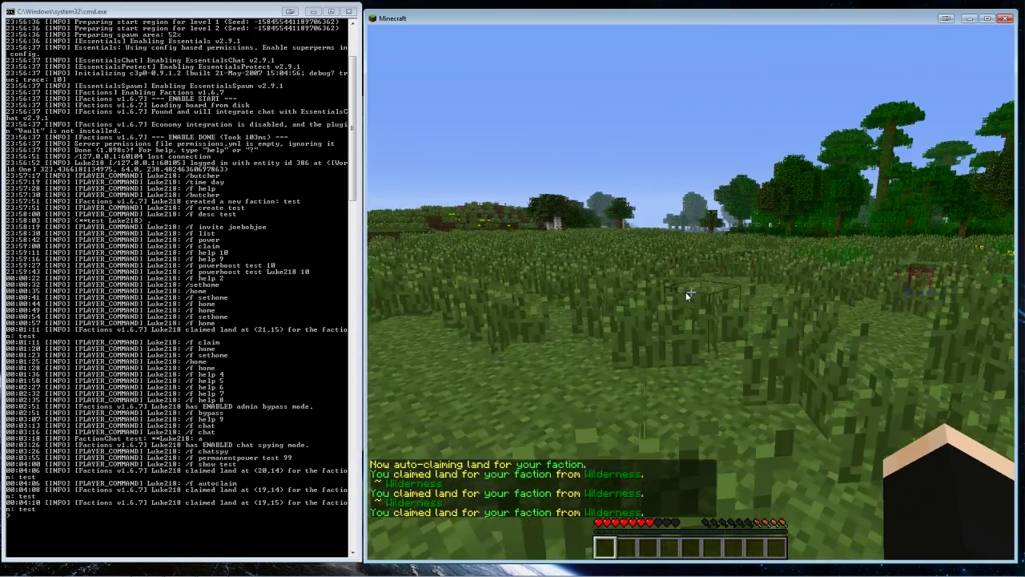
key(t)
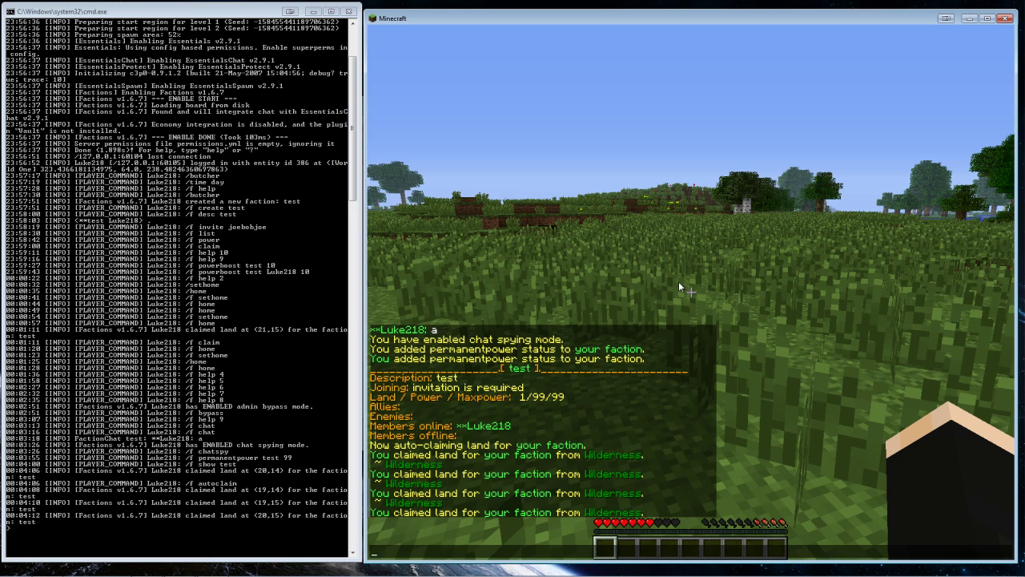